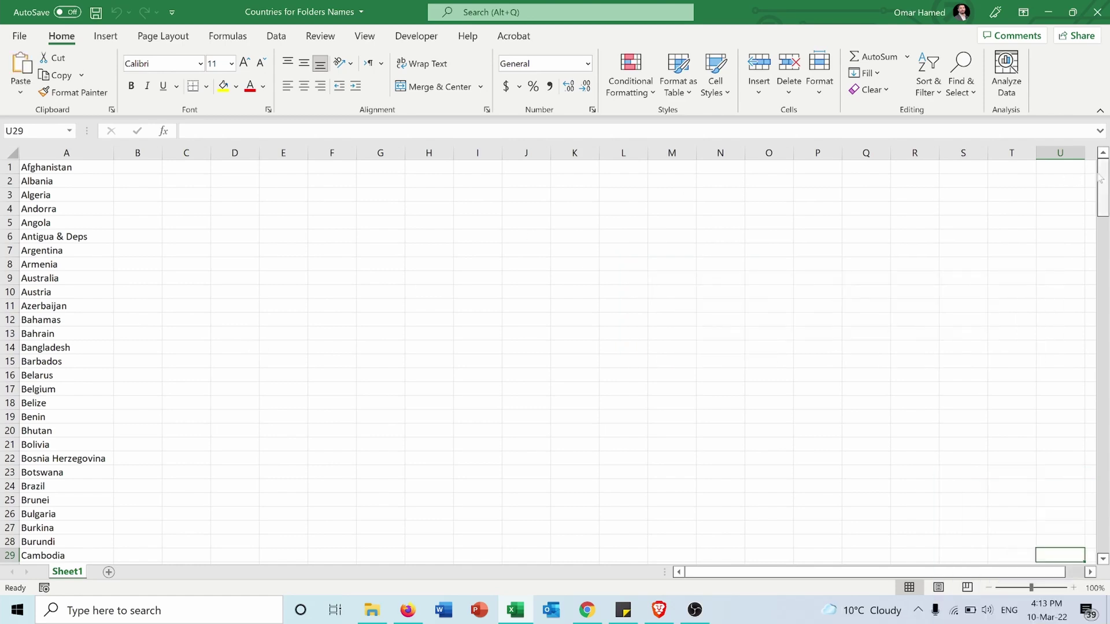
Scroll the Excel country list down to Zimbabwe in row 196, then bring up the empty Countries folder
{"action": "left_click_drag", "start_coordinate": [1102, 179], "coordinate": [1101, 538]}
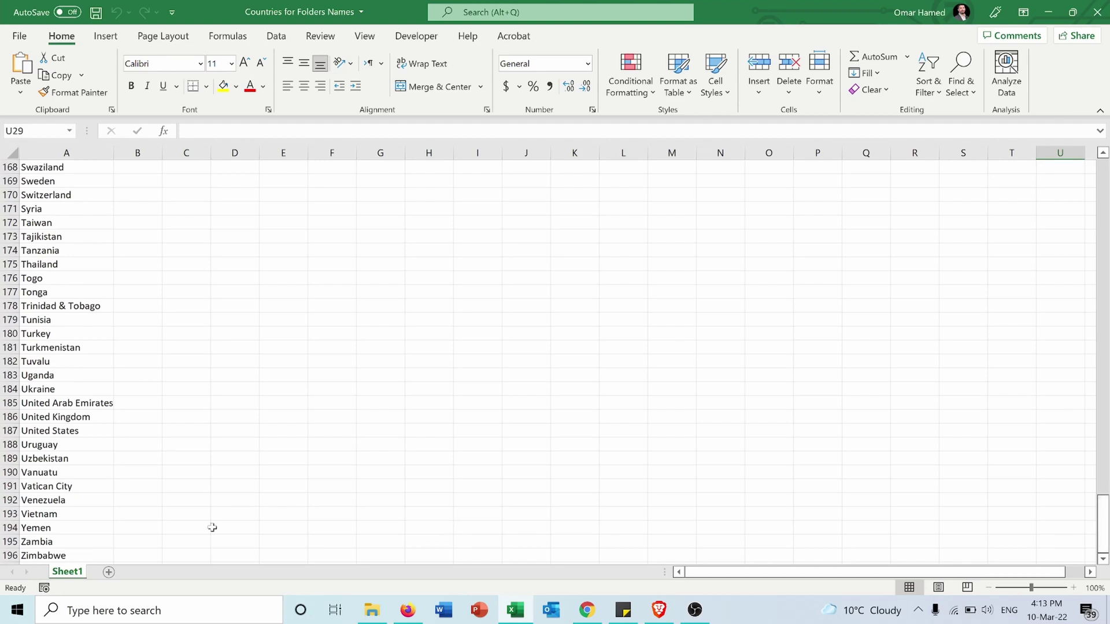
{"action": "left_click", "coordinate": [375, 611]}
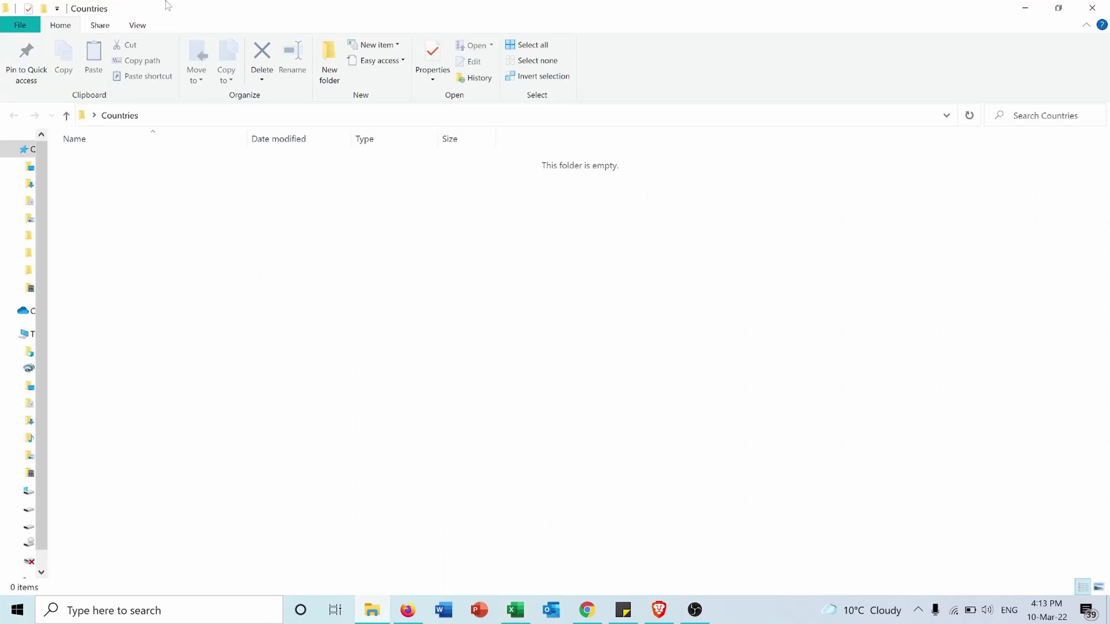
Create a new folder manually inside the Countries folder with New > Folder
{"action": "right_click", "coordinate": [200, 271]}
{"action": "mouse_move", "coordinate": [238, 444]}
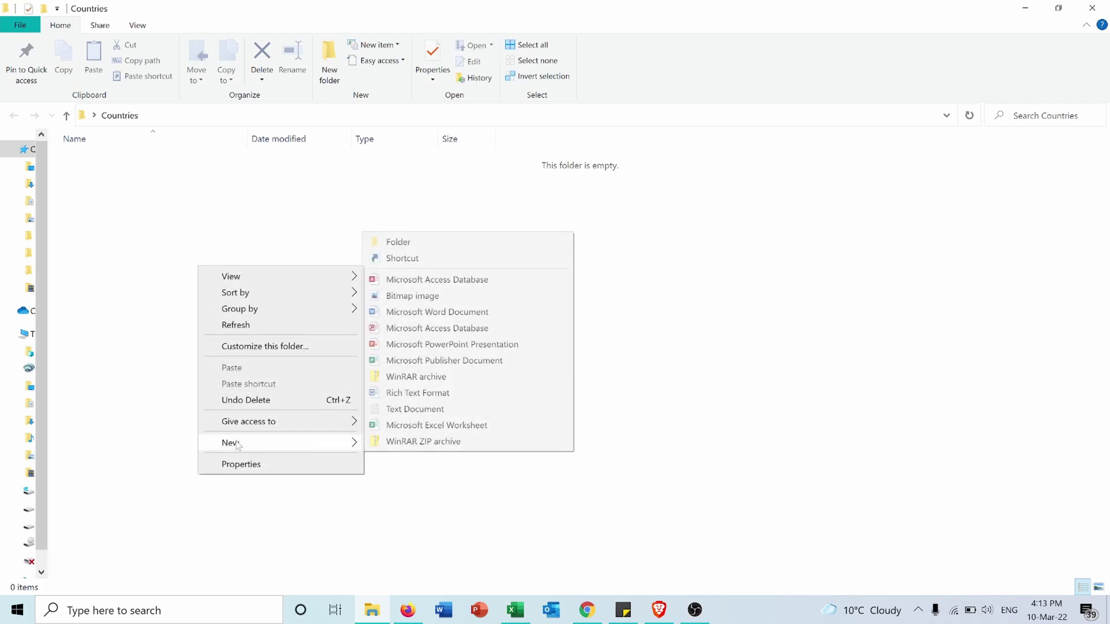
{"action": "left_click", "coordinate": [444, 247]}
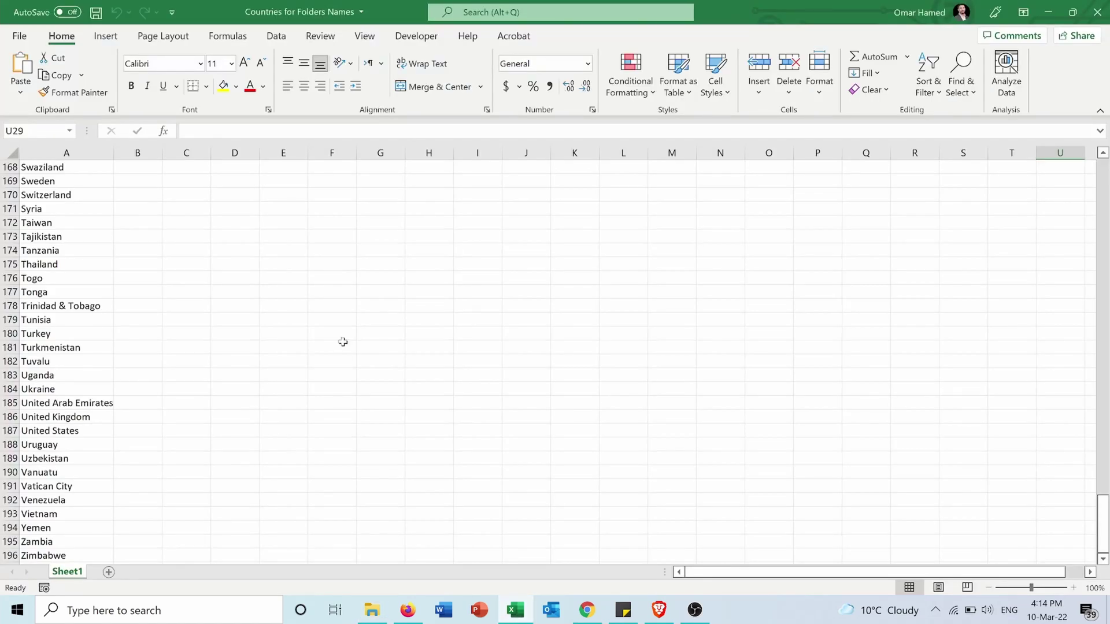
Select all filled country cells in column A using Go To Special > Constants
{"action": "left_click_drag", "start_coordinate": [1101, 497], "coordinate": [1101, 166]}
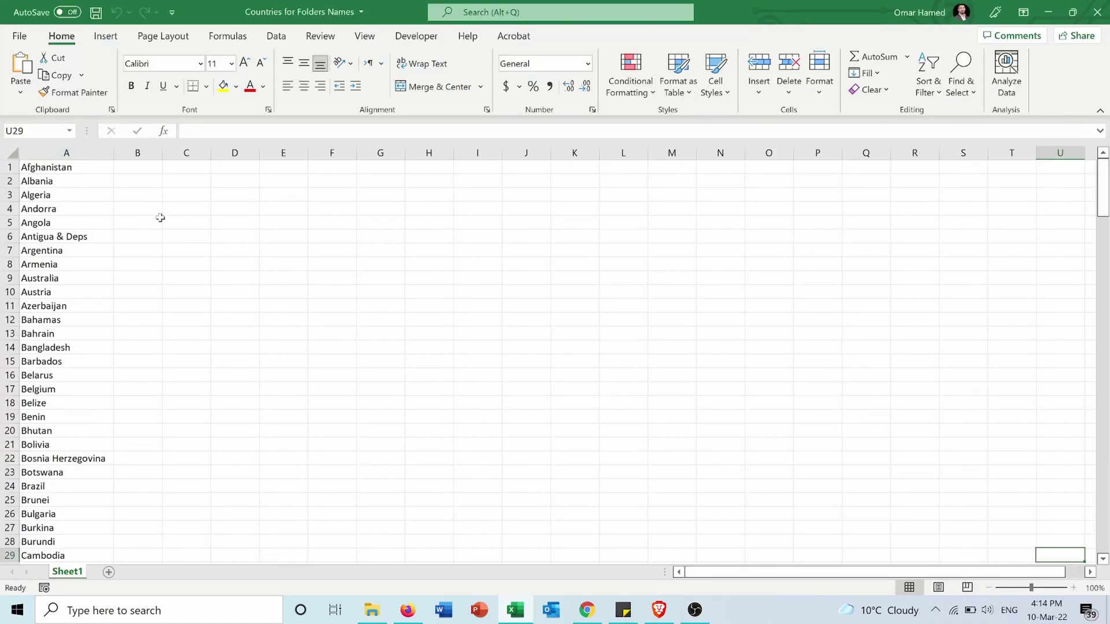
{"action": "left_click", "coordinate": [98, 168]}
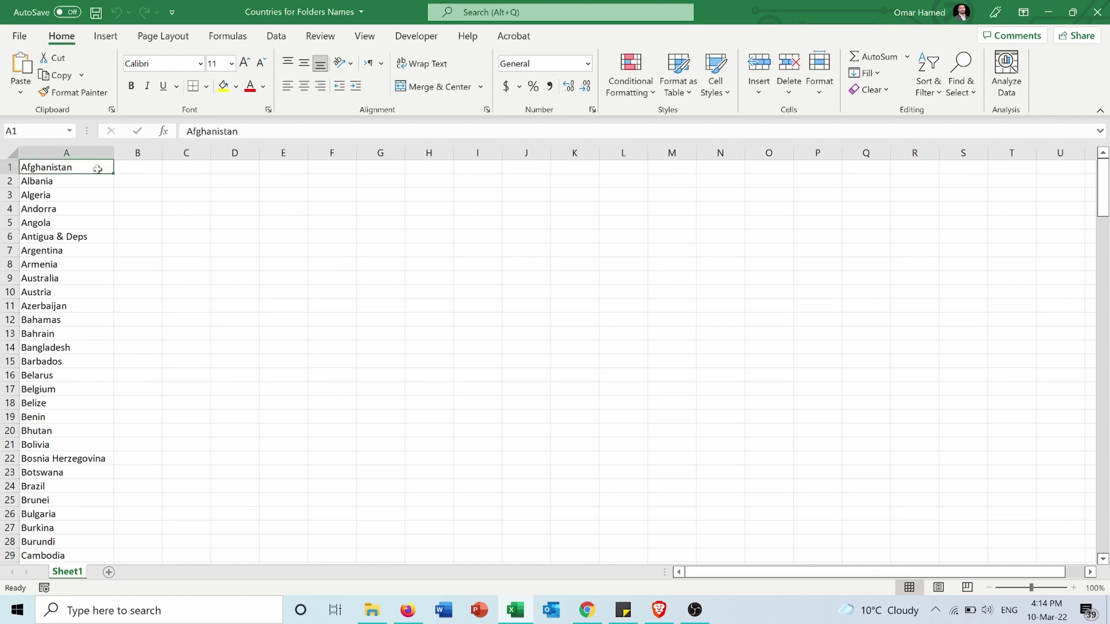
{"action": "key", "text": "ctrl+g"}
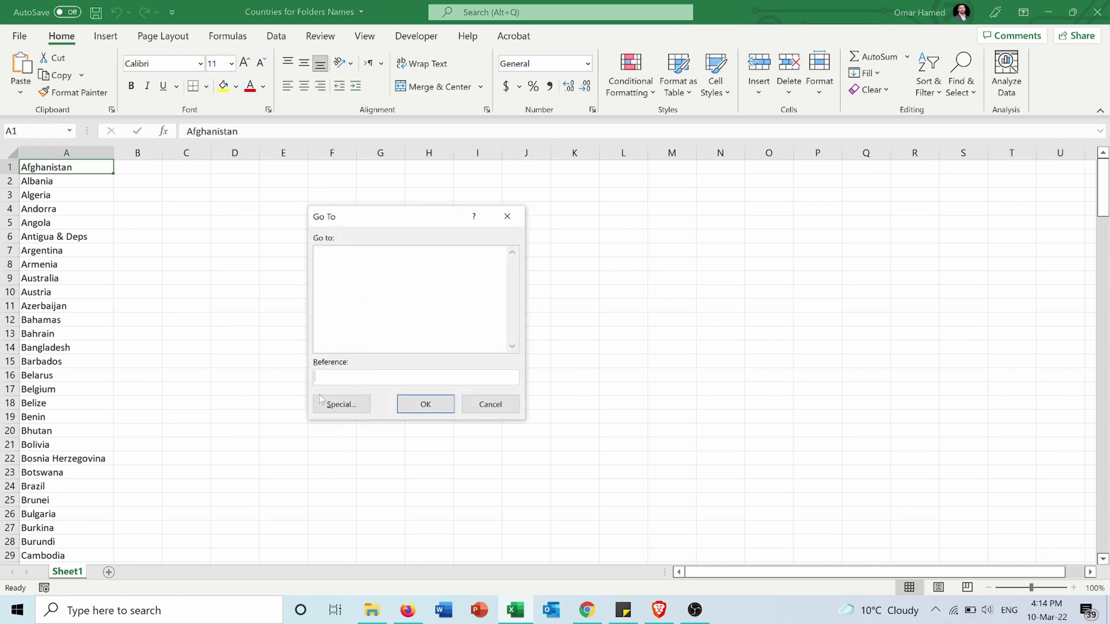
{"action": "left_click", "coordinate": [341, 403]}
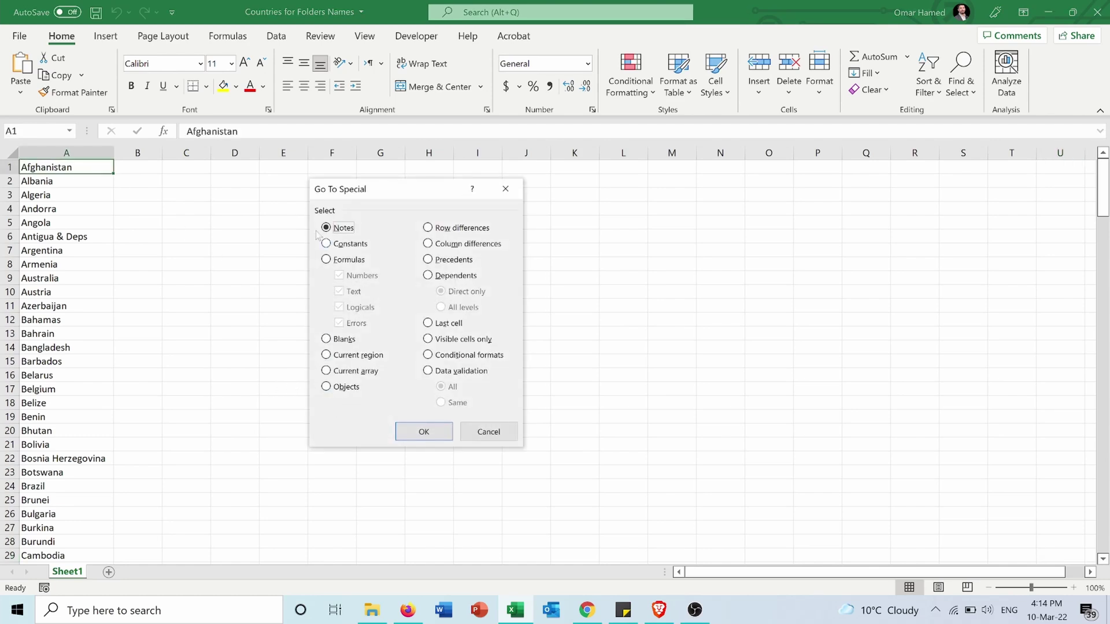
{"action": "left_click", "coordinate": [326, 243]}
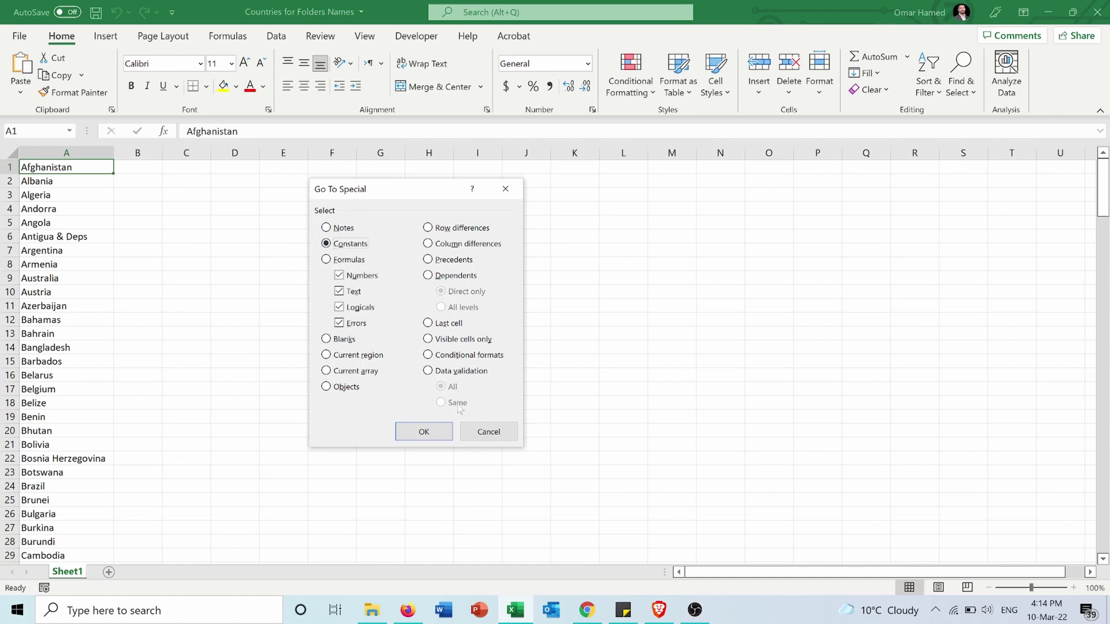
{"action": "left_click", "coordinate": [435, 430]}
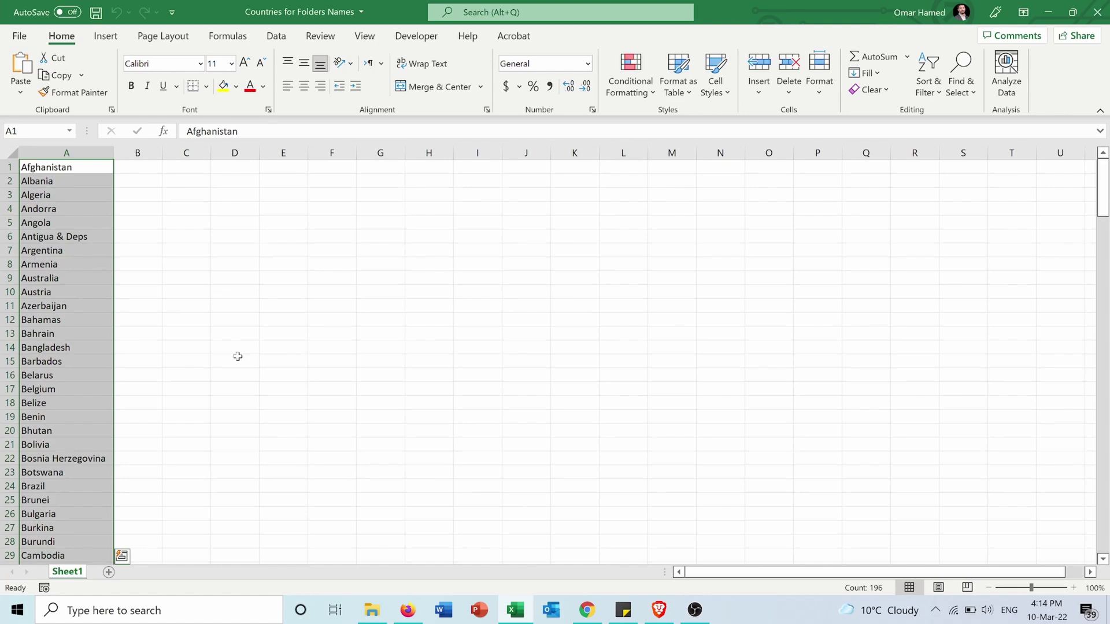
Move the country names into column B starting at B1 and widen column B to fit
{"action": "key", "text": "ctrl+c"}
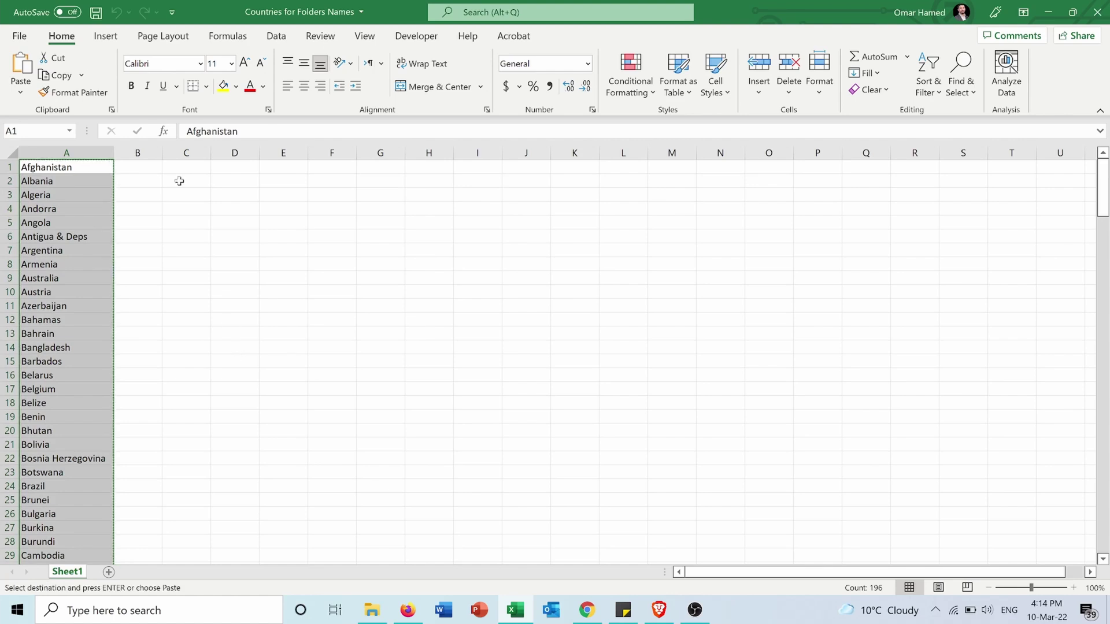
{"action": "left_click", "coordinate": [137, 169]}
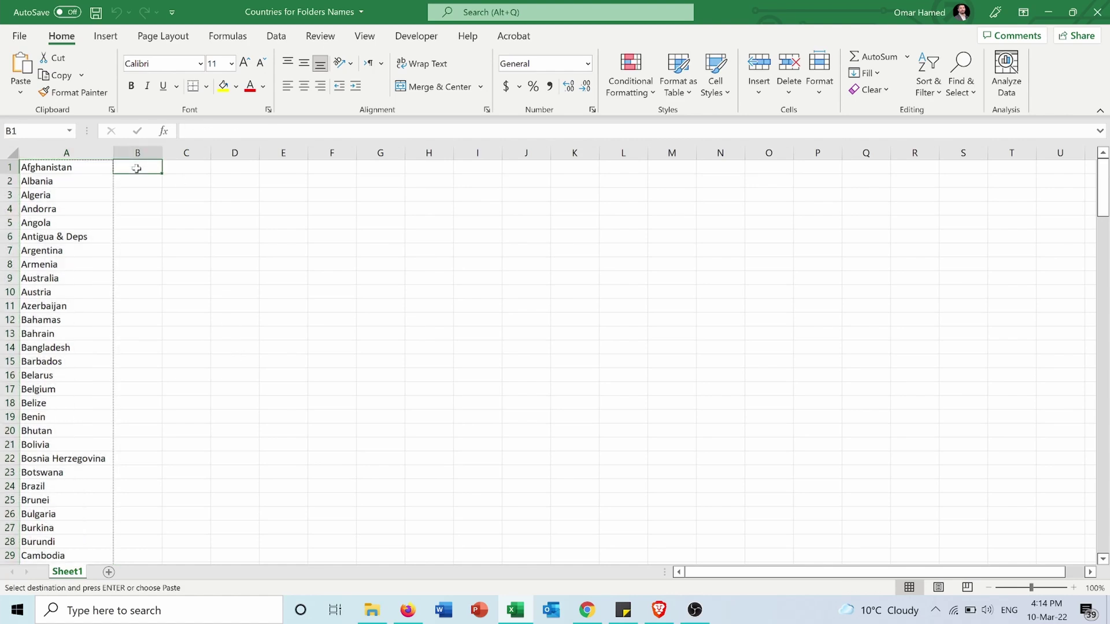
{"action": "key", "text": "ctrl+v"}
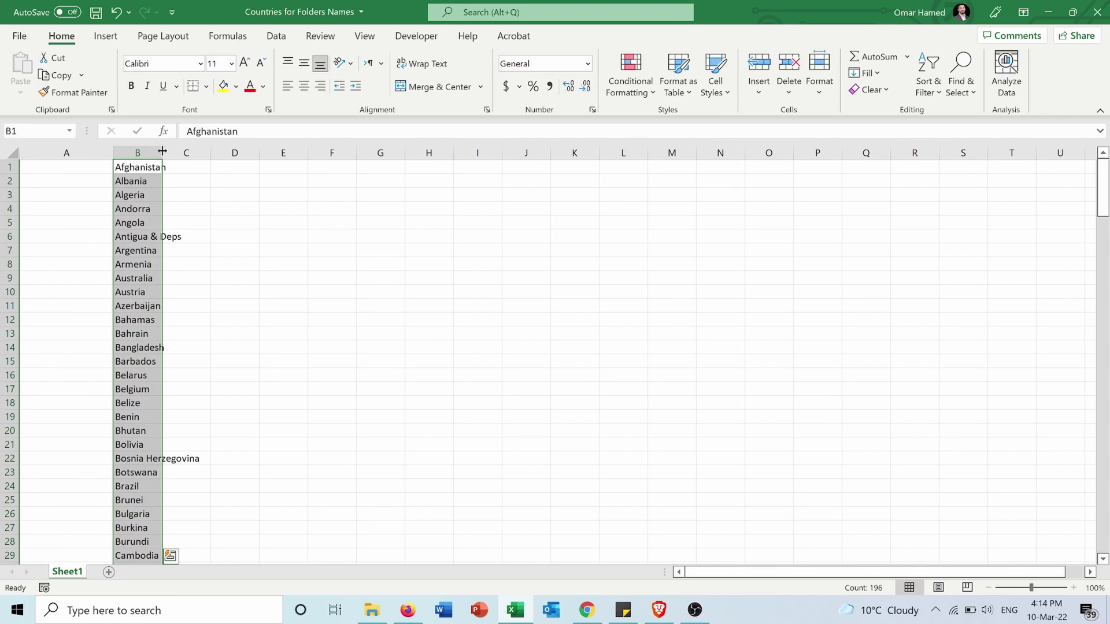
{"action": "left_click_drag", "start_coordinate": [162, 151], "coordinate": [205, 153]}
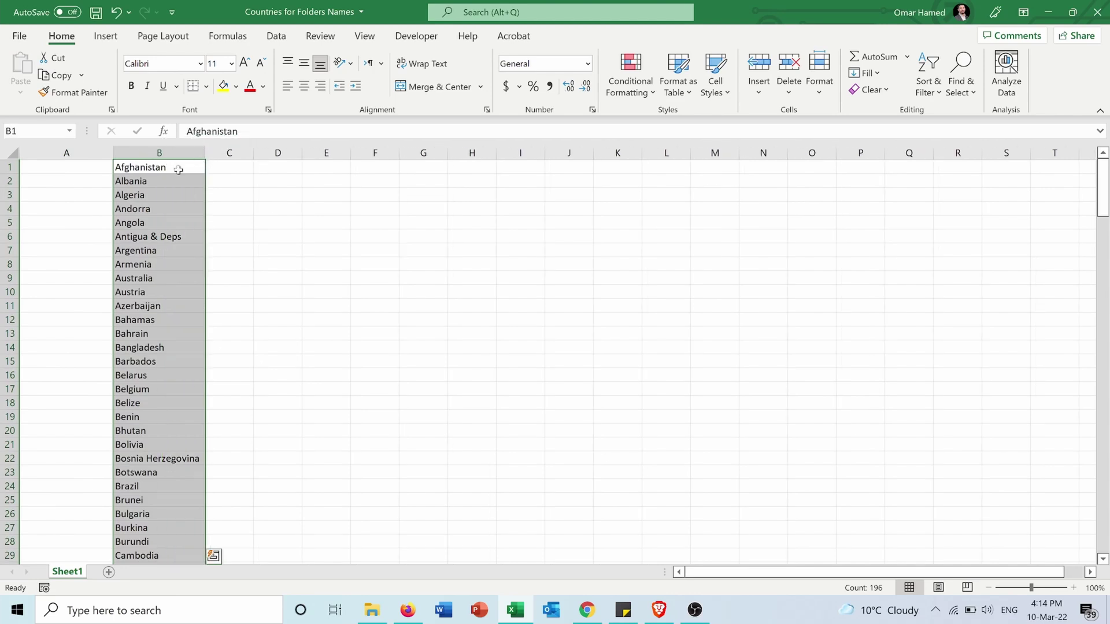
{"action": "left_click", "coordinate": [156, 169]}
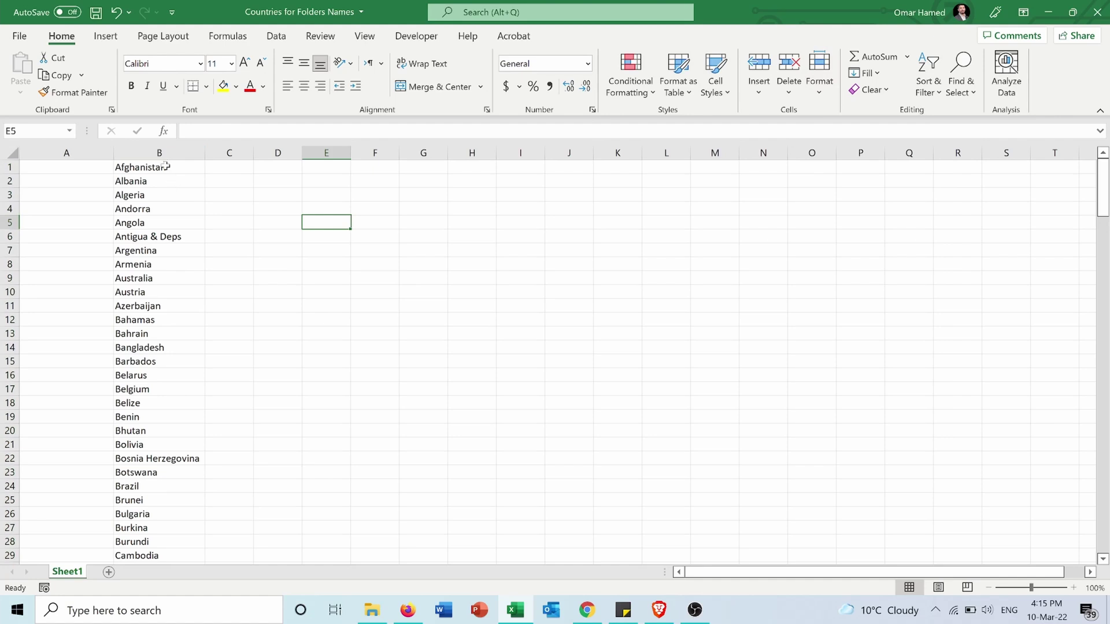
Select every country name in column B with Go To Special > Constants
{"action": "left_click", "coordinate": [165, 166]}
{"action": "key", "text": "ctrl+g"}
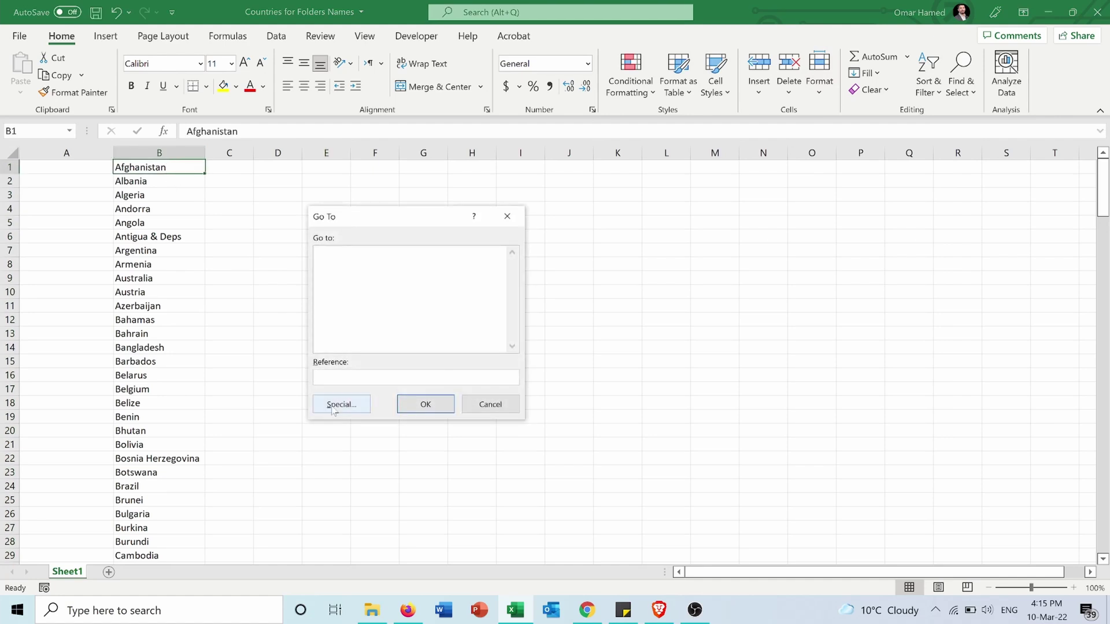
{"action": "left_click", "coordinate": [335, 403]}
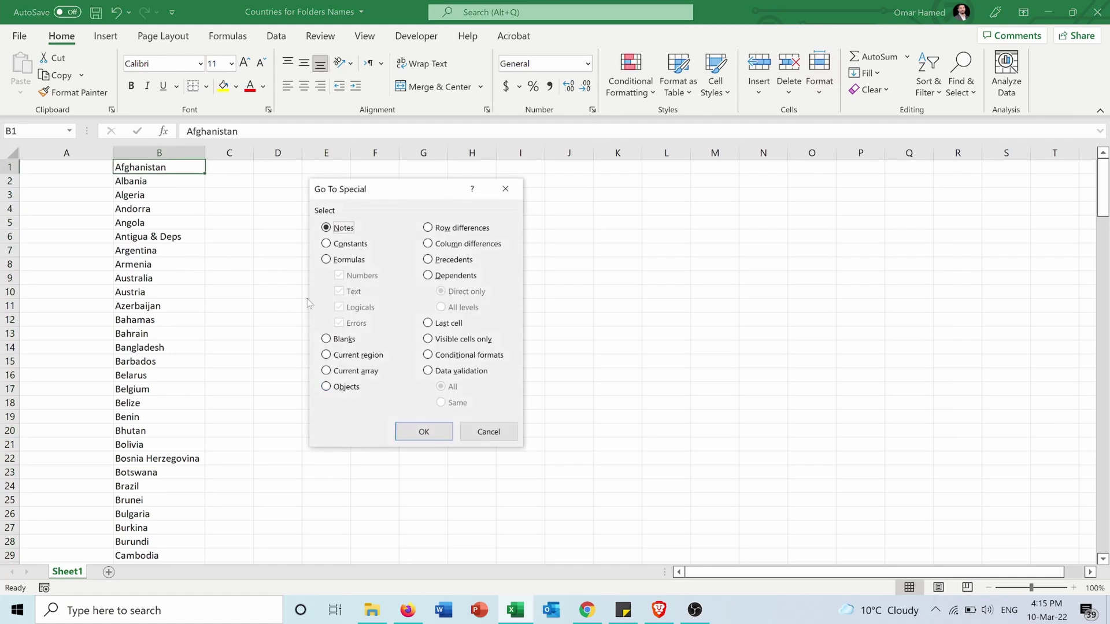
{"action": "left_click", "coordinate": [327, 244]}
{"action": "left_click", "coordinate": [431, 432]}
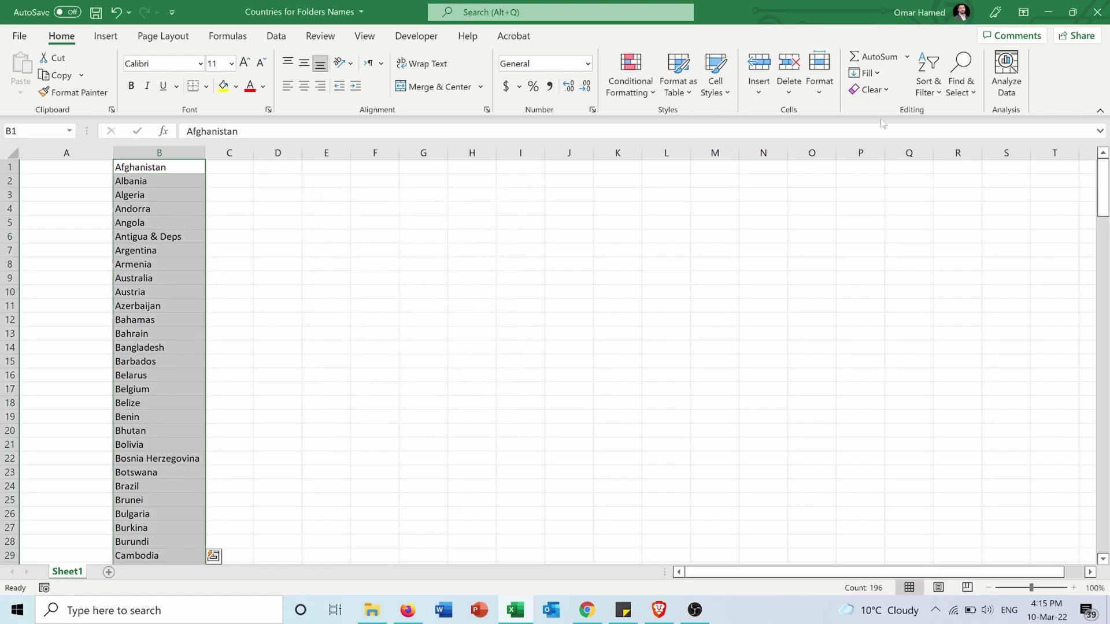
Apply the custom number format \"@\" to quote the names, then widen column B
{"action": "left_click", "coordinate": [825, 69]}
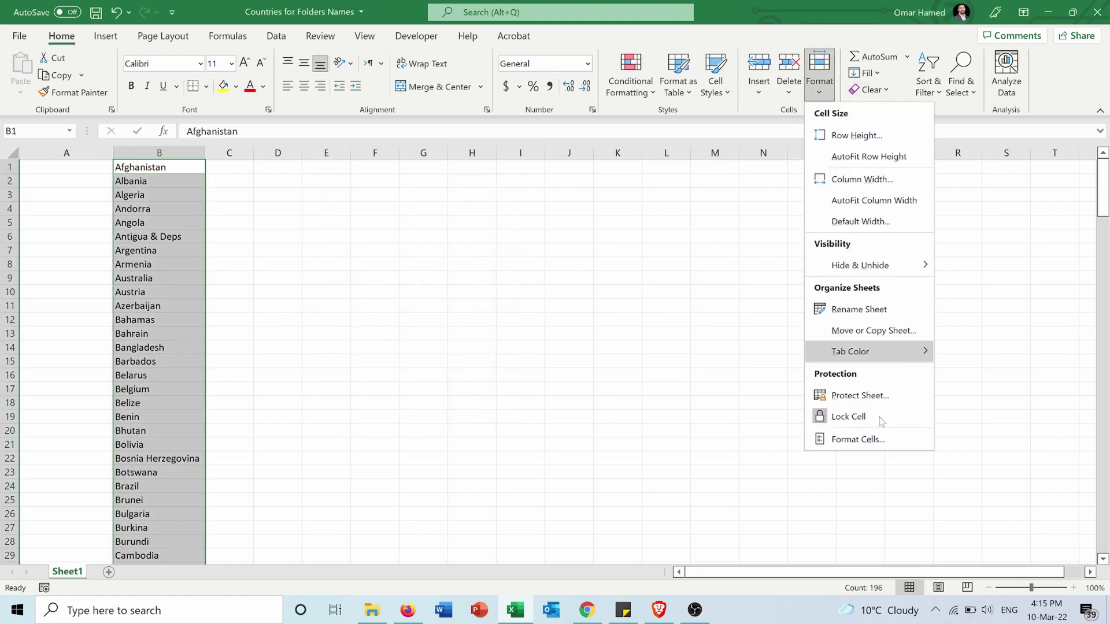
{"action": "left_click", "coordinate": [858, 439]}
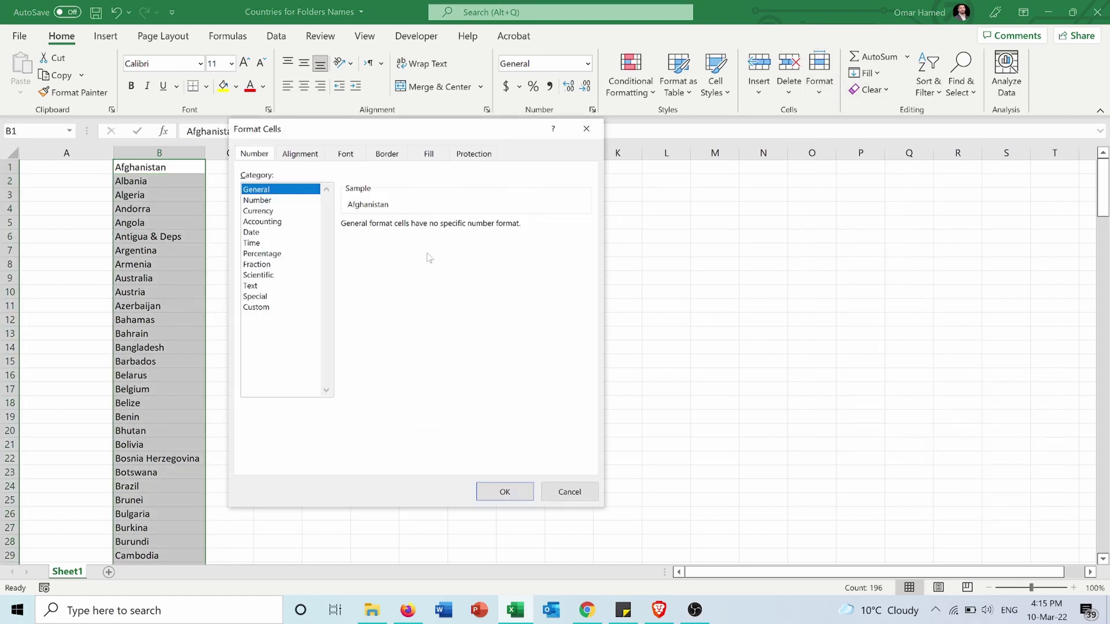
{"action": "left_click", "coordinate": [256, 307]}
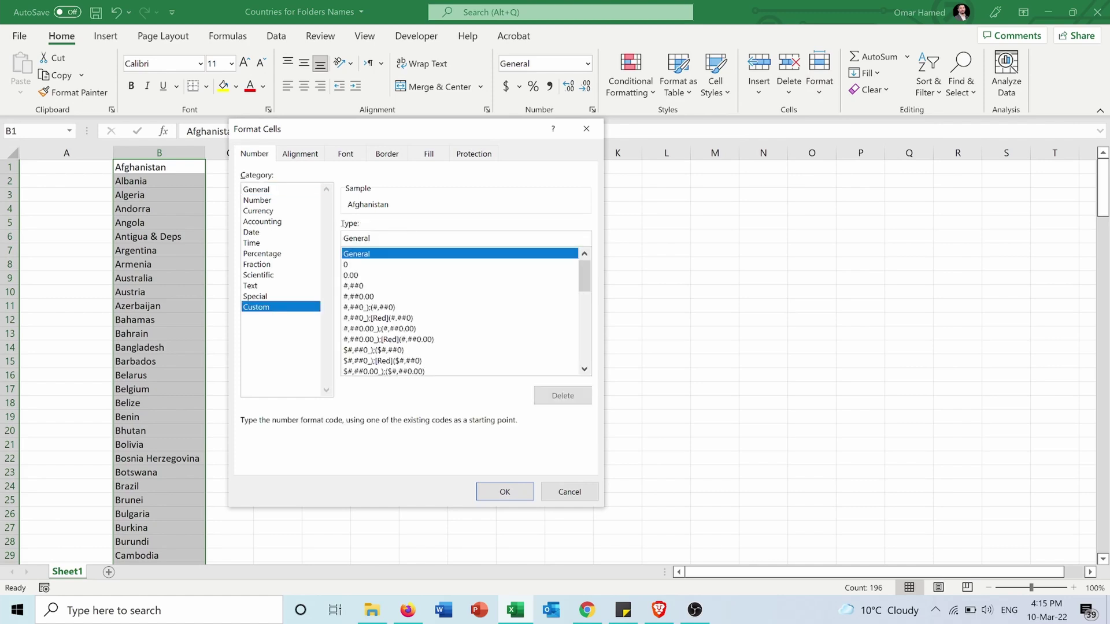
{"action": "left_click_drag", "start_coordinate": [371, 238], "coordinate": [344, 238]}
{"action": "type", "text": "\\"}
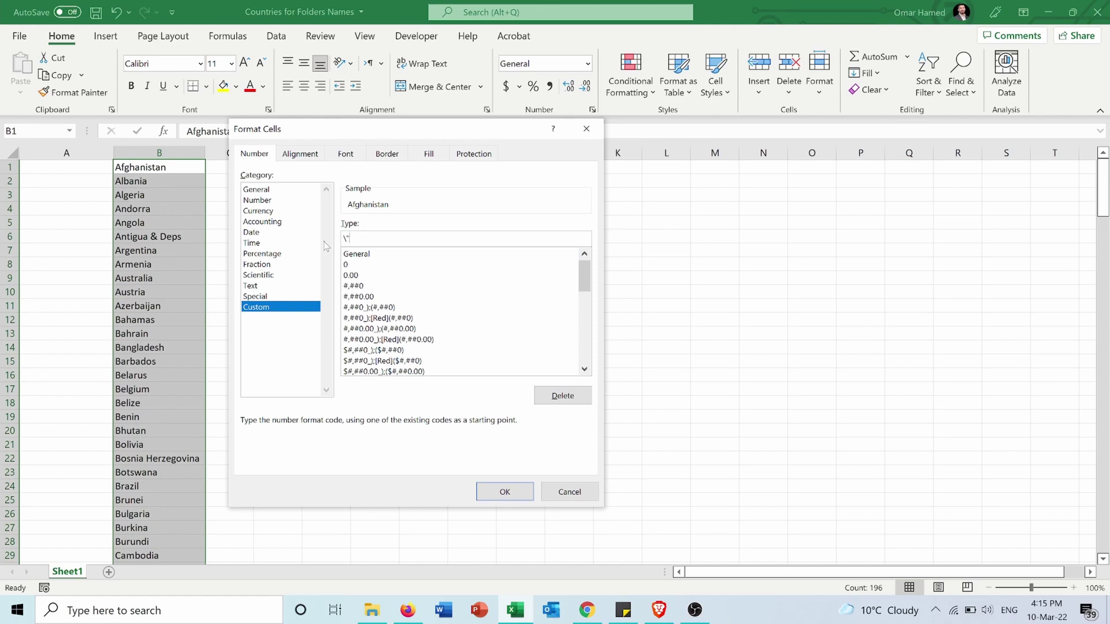
{"action": "type", "text": "\"@"}
{"action": "type", "text": "\\"}
{"action": "left_click", "coordinate": [492, 491]}
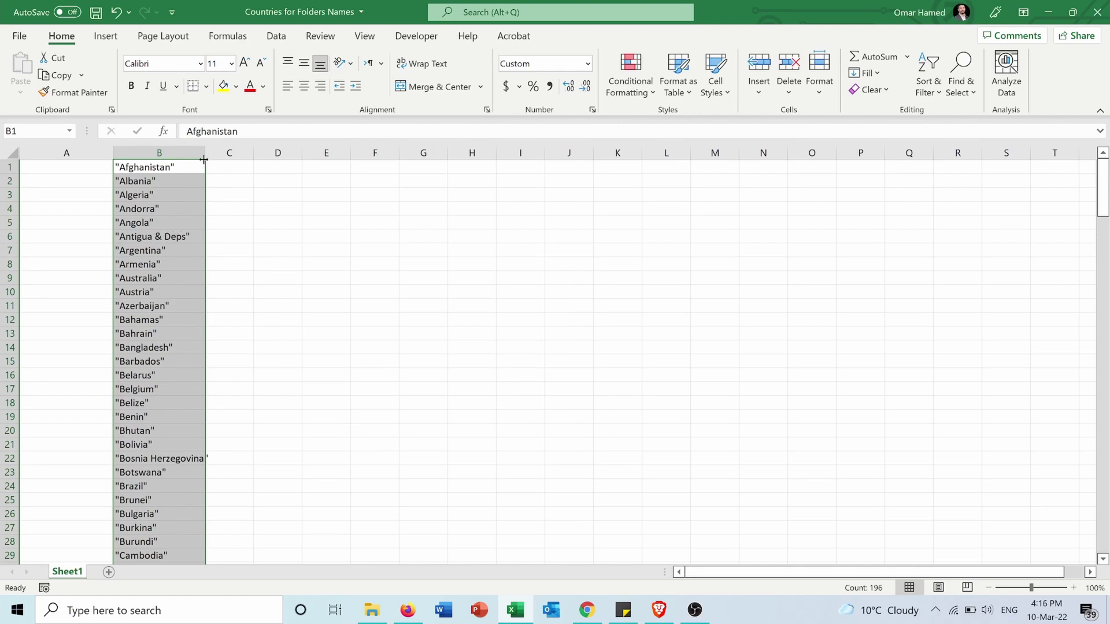
{"action": "left_click_drag", "start_coordinate": [205, 153], "coordinate": [223, 152]}
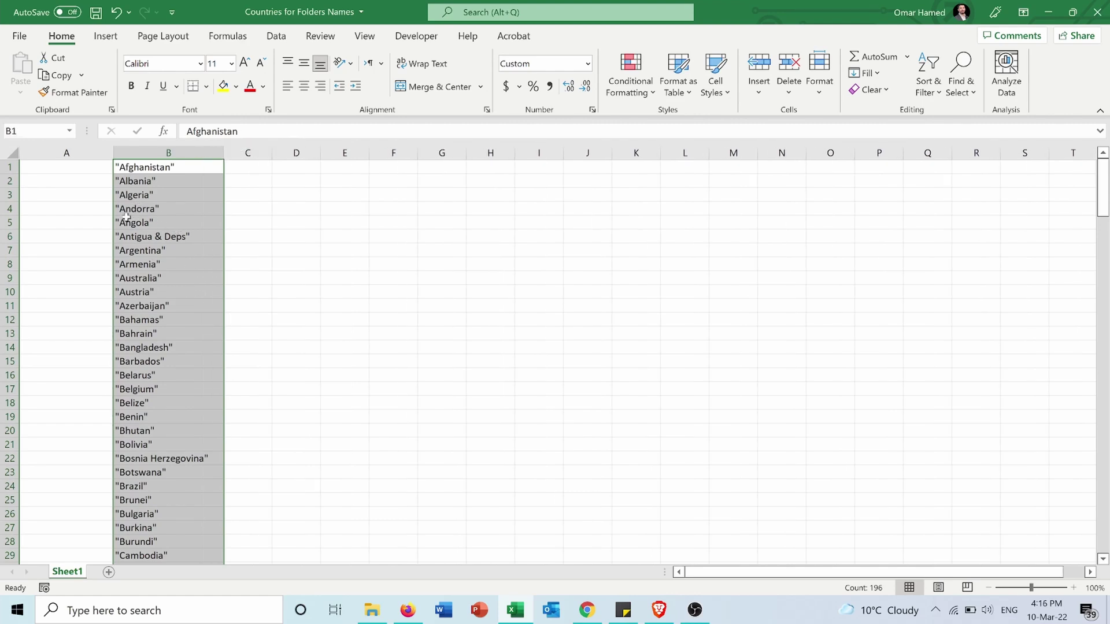
{"action": "left_click", "coordinate": [72, 167]}
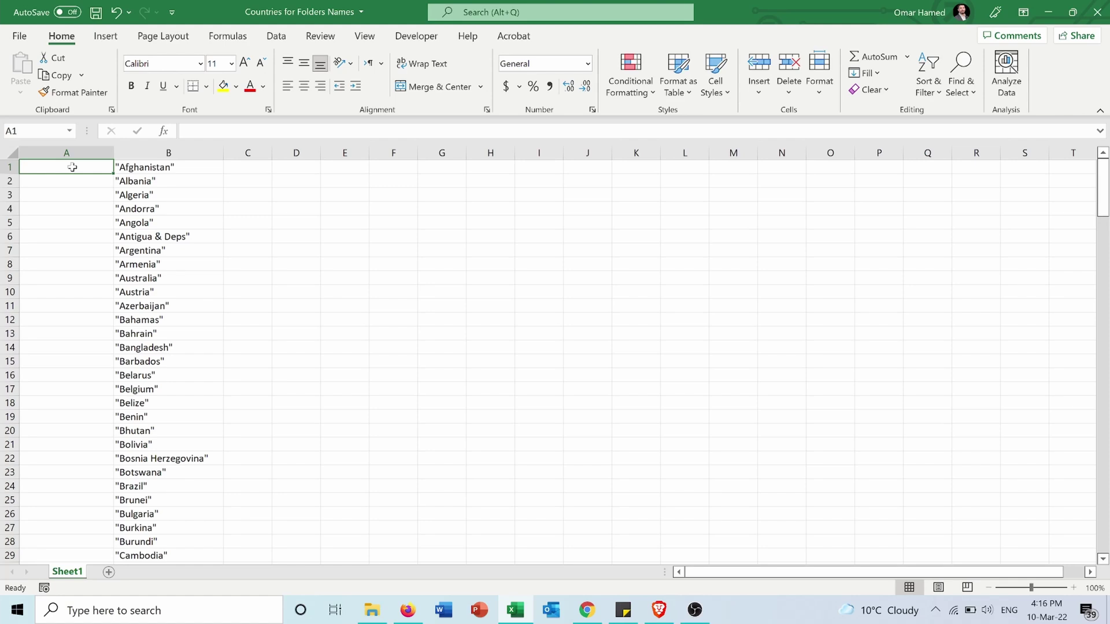
Fill column A with md down to row 196, beside every quoted country
{"action": "type", "text": "md"}
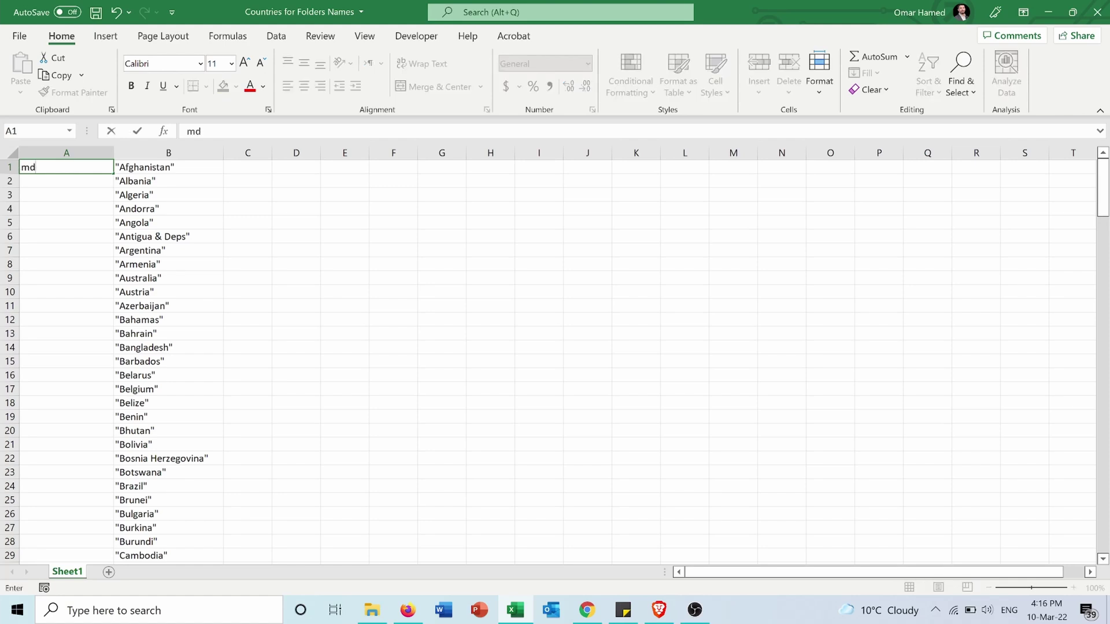
{"action": "double_click", "coordinate": [113, 174]}
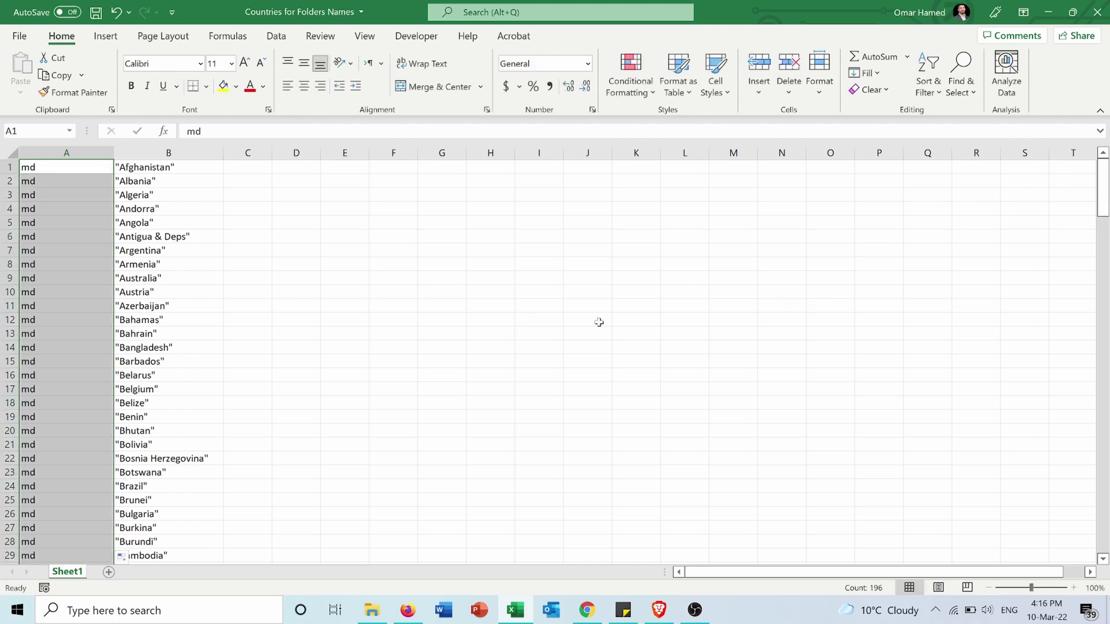
{"action": "left_click", "coordinate": [405, 307]}
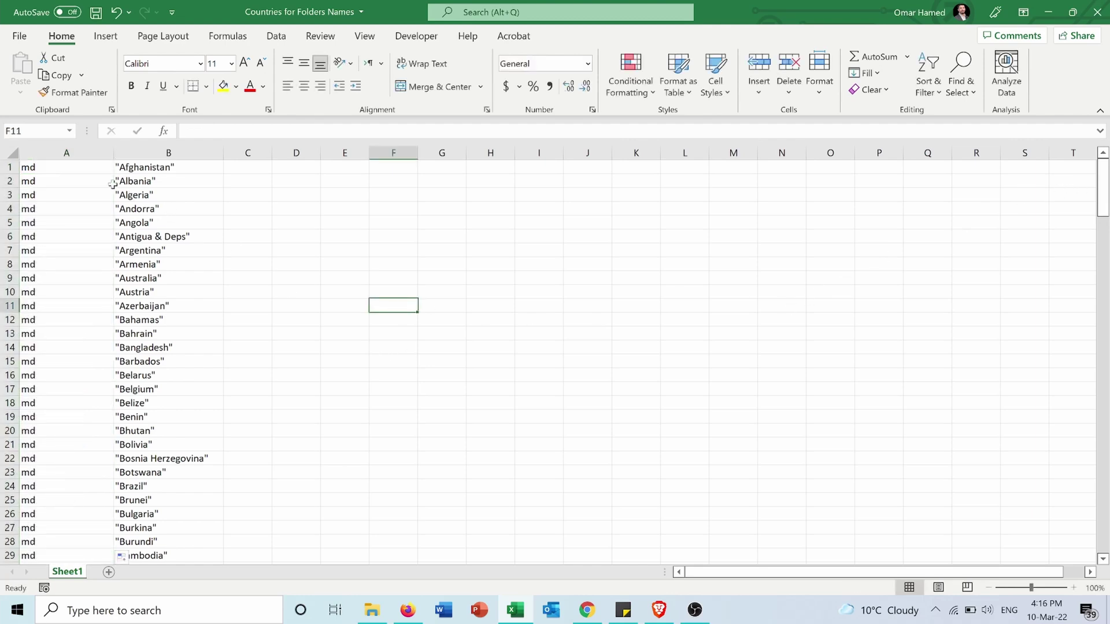
Copy all md and country cells in columns A and B, then search Windows for Notepad
{"action": "left_click", "coordinate": [80, 169]}
{"action": "key", "text": "ctrl+g"}
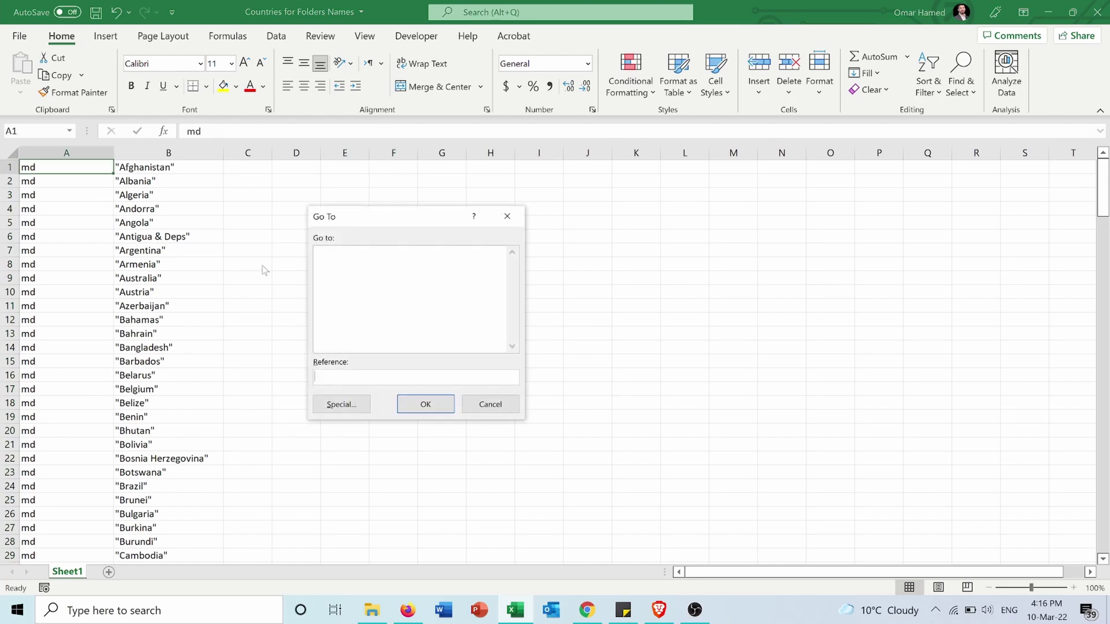
{"action": "left_click", "coordinate": [341, 404]}
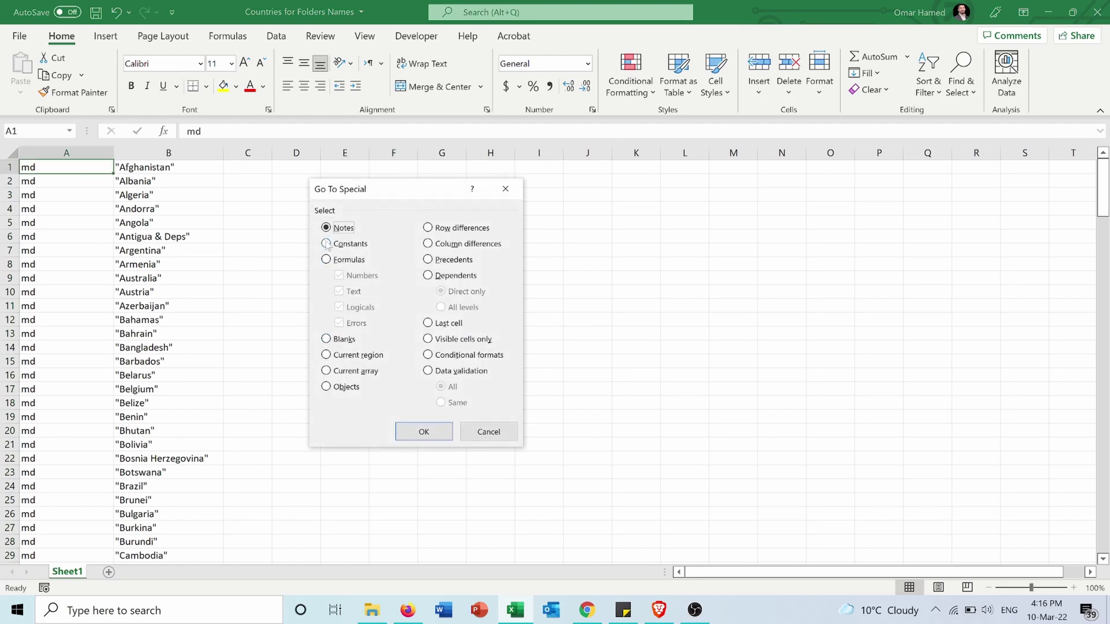
{"action": "left_click", "coordinate": [327, 243]}
{"action": "left_click", "coordinate": [428, 431]}
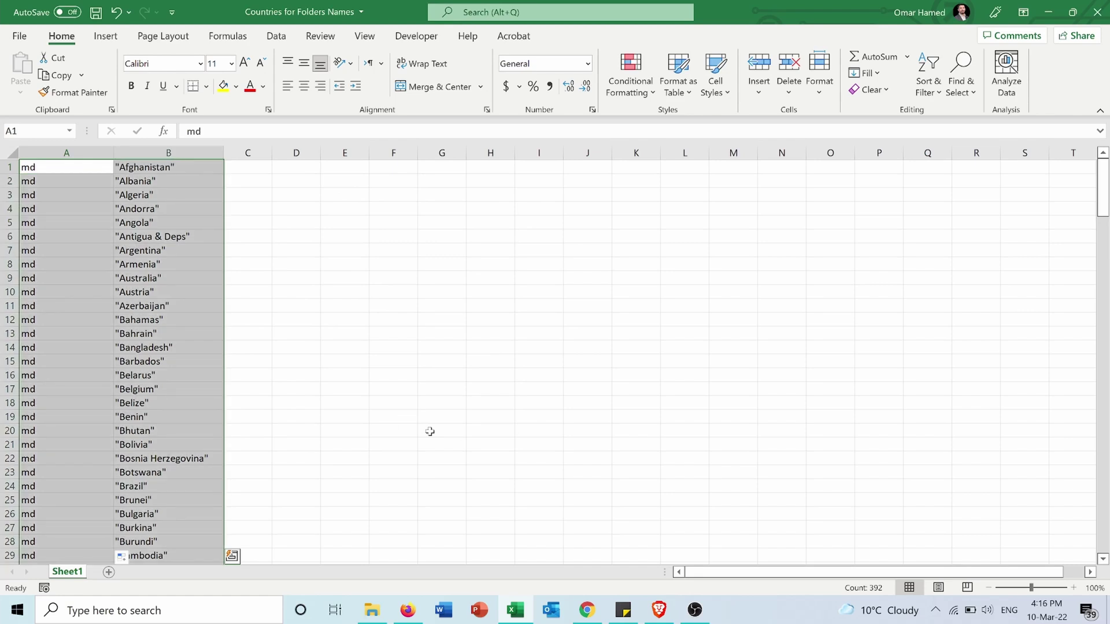
{"action": "key", "text": "ctrl+c"}
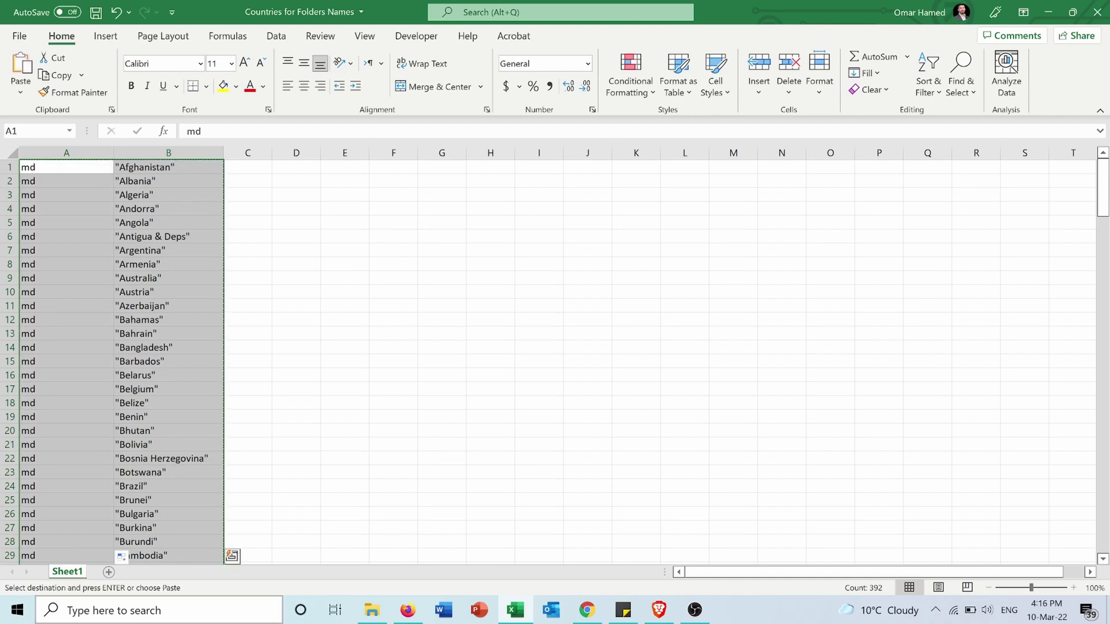
{"action": "key", "text": "super+s"}
{"action": "type", "text": "note"}
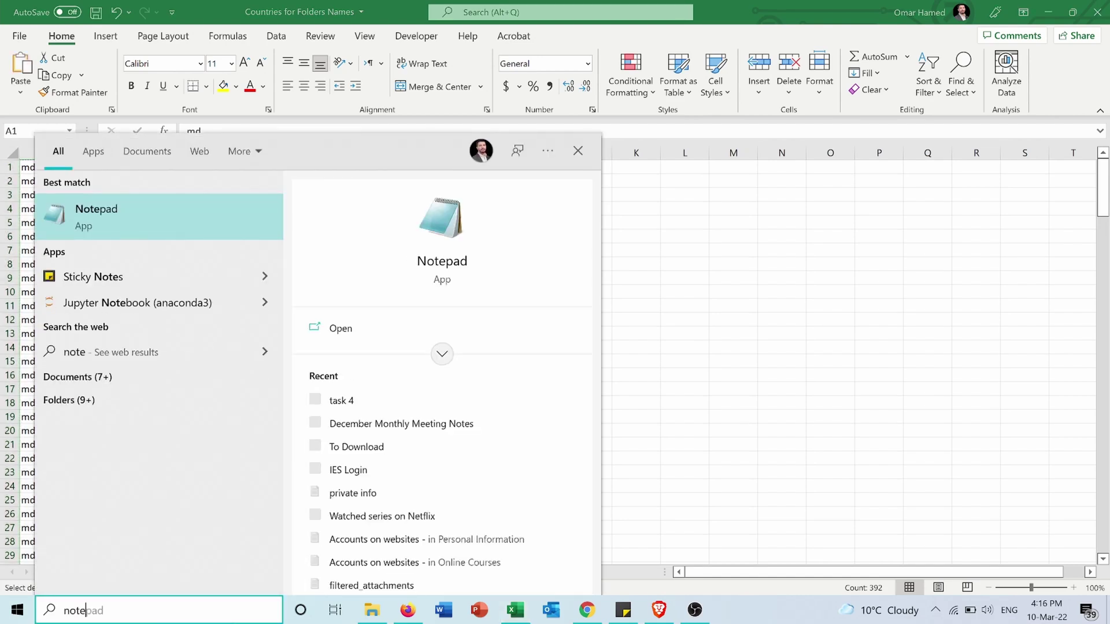
Paste the md country list into Notepad and save it as 'Names for Folders'
{"action": "left_click", "coordinate": [255, 207]}
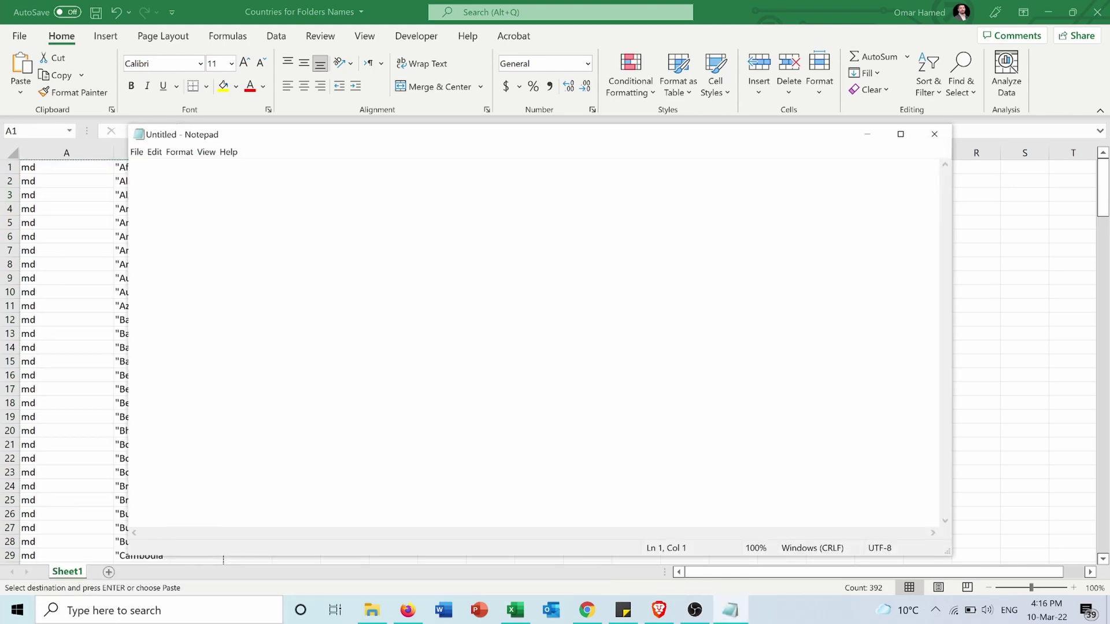
{"action": "key", "text": "ctrl+v"}
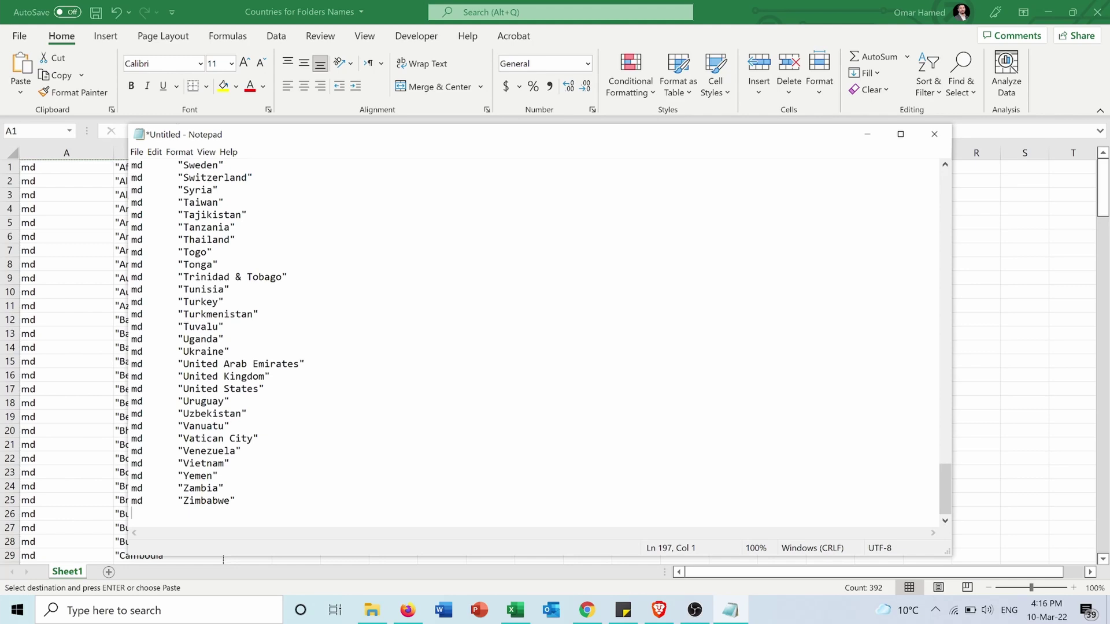
{"action": "left_click", "coordinate": [137, 152]}
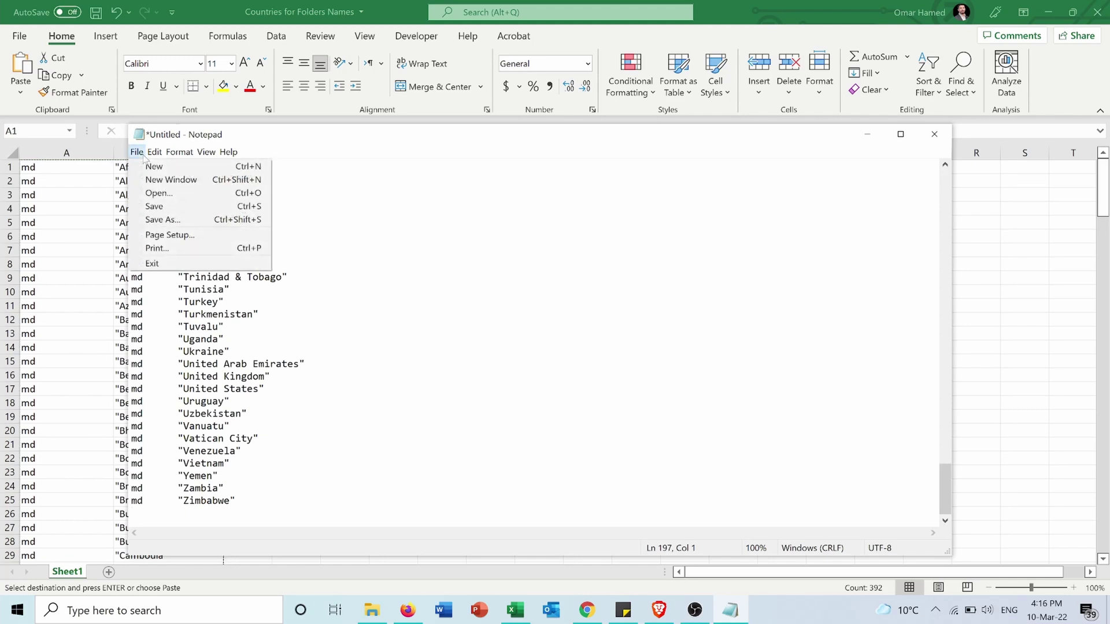
{"action": "left_click", "coordinate": [152, 192]}
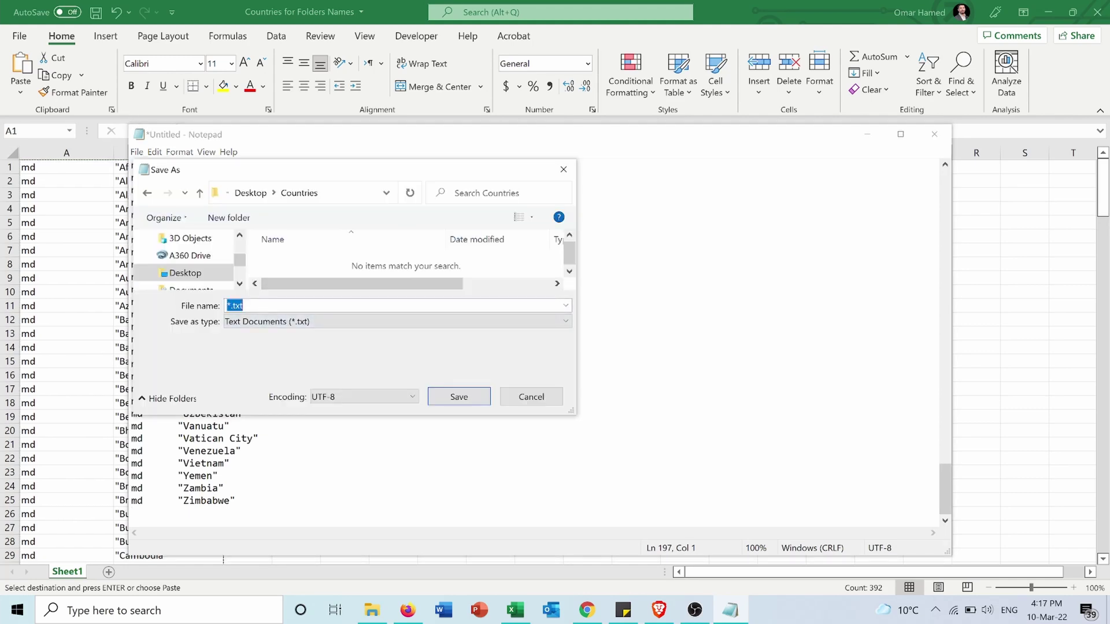
{"action": "left_click", "coordinate": [230, 305]}
{"action": "left_click_drag", "start_coordinate": [229, 305], "coordinate": [226, 306]}
{"action": "type", "text": "Names for Folders"}
{"action": "left_click", "coordinate": [460, 393]}
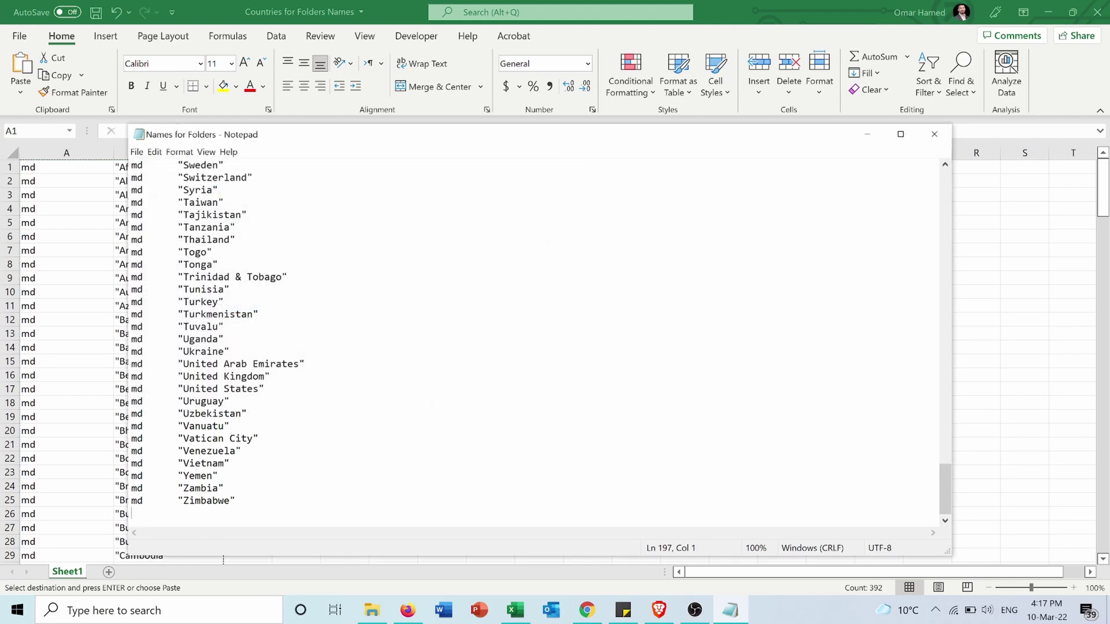
Save another copy as 'Names for Folders.bat' with the All Files type
{"action": "left_click", "coordinate": [138, 152]}
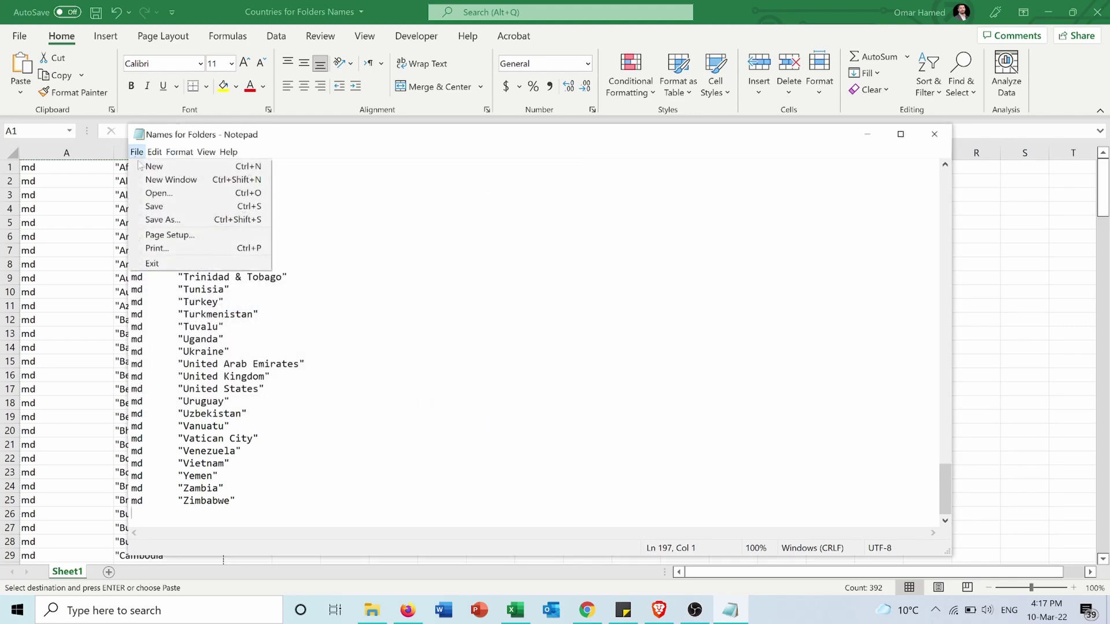
{"action": "left_click", "coordinate": [162, 219]}
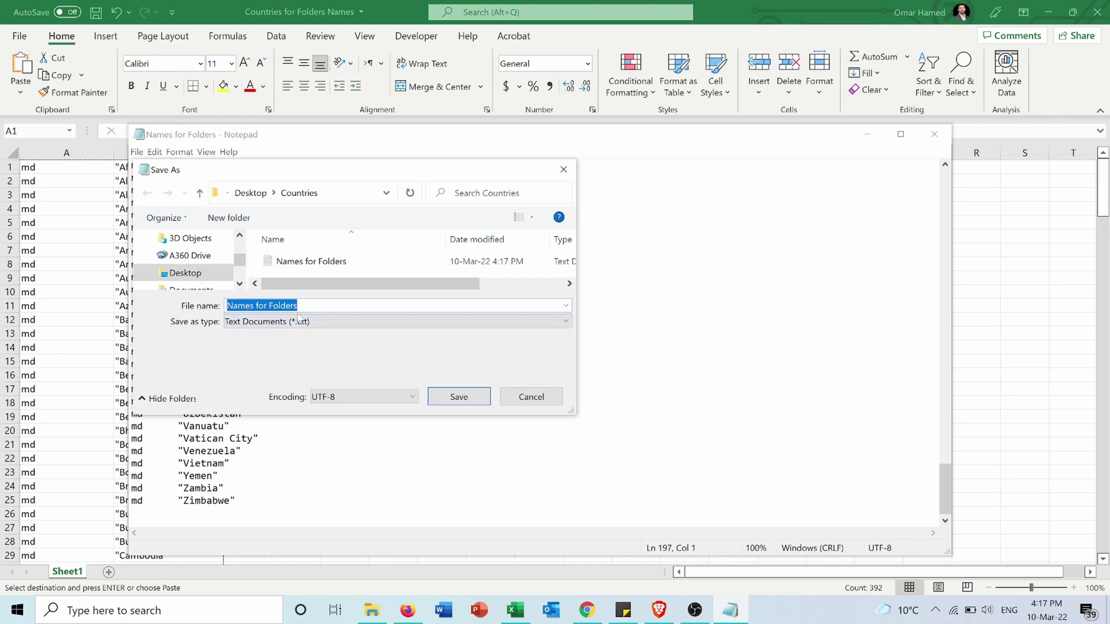
{"action": "left_click", "coordinate": [296, 321]}
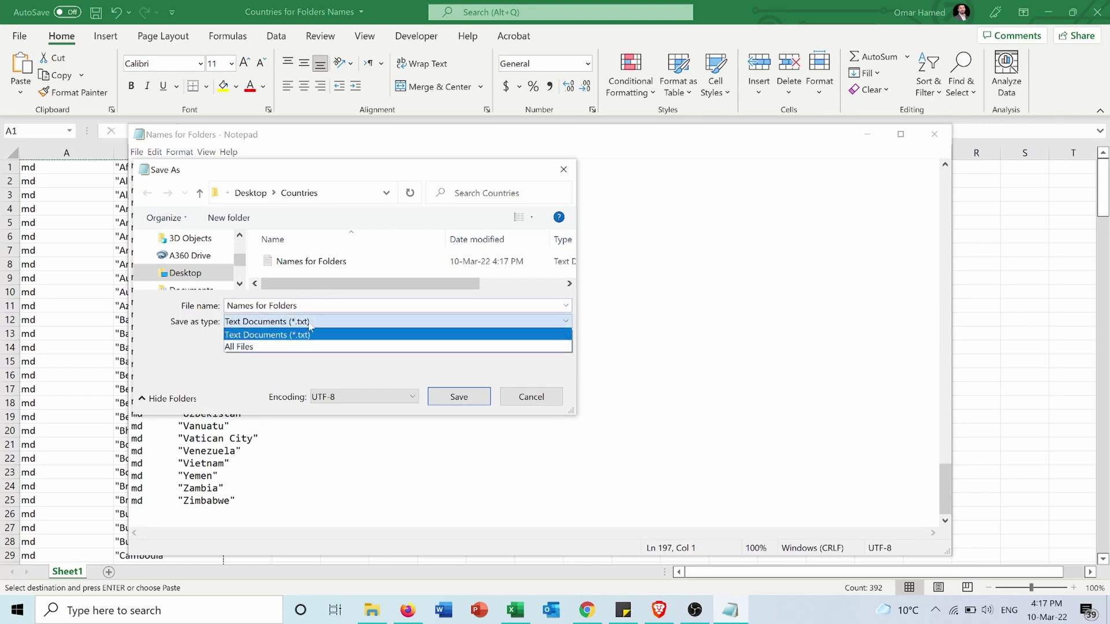
{"action": "left_click", "coordinate": [267, 346]}
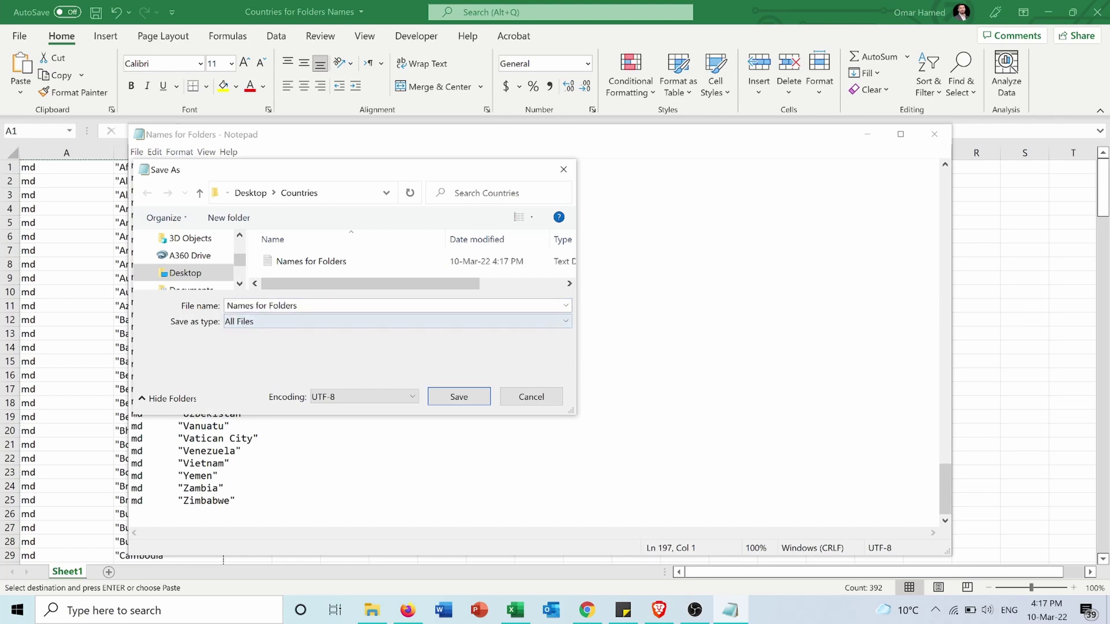
{"action": "key", "text": "shift+Tab"}
{"action": "key", "text": "End"}
{"action": "type", "text": ".bat"}
{"action": "left_click", "coordinate": [456, 397]}
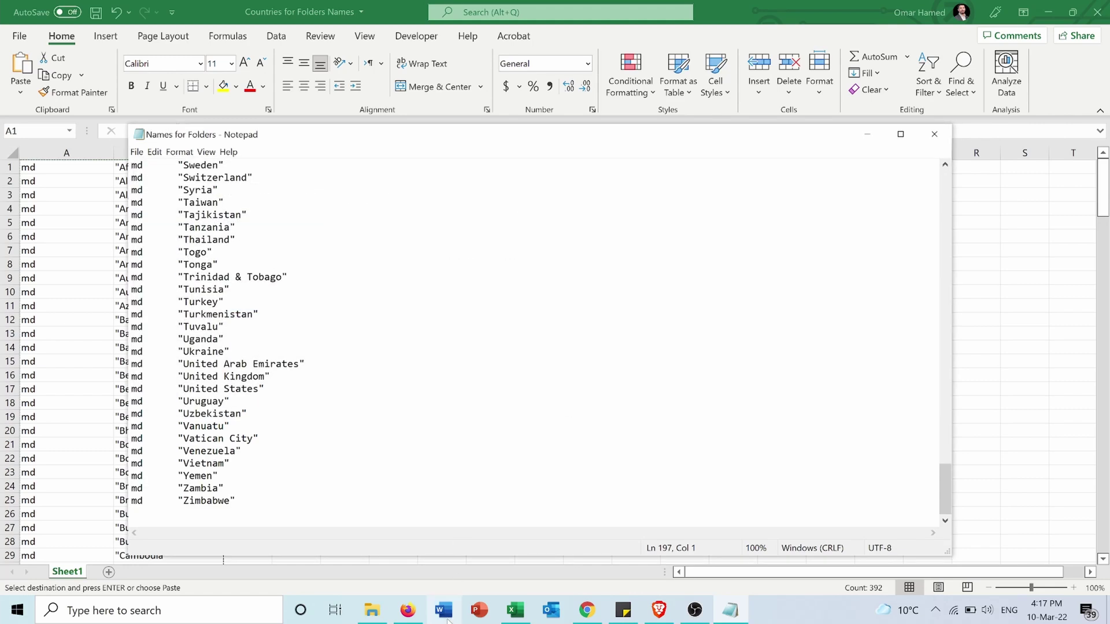
{"action": "left_click", "coordinate": [372, 611]}
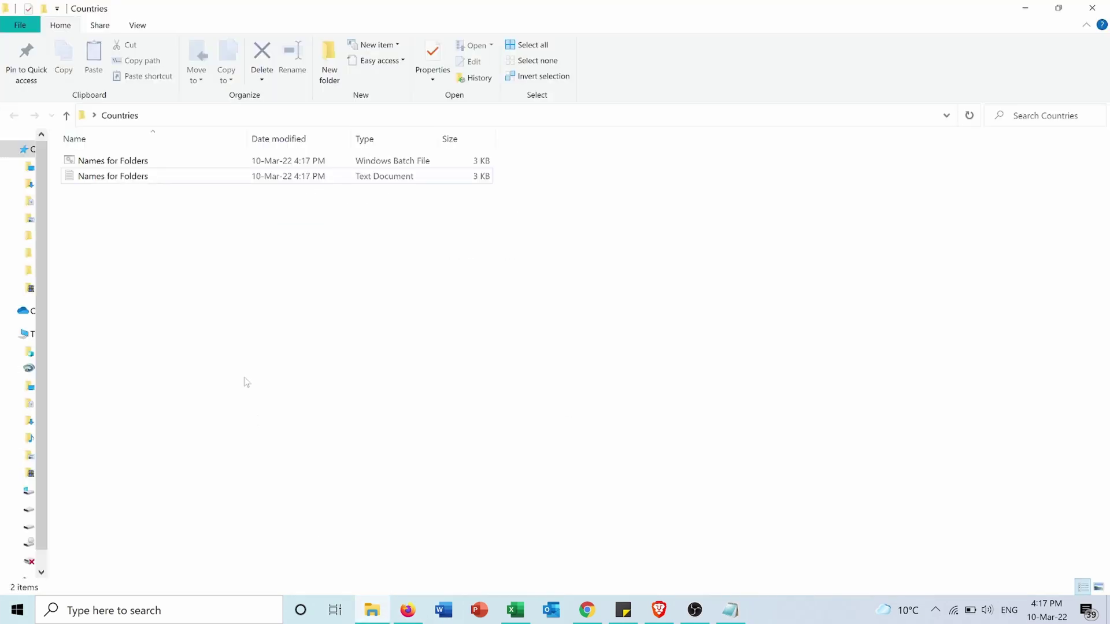
Run Names for Folders.bat to create 196 country folders, Afghanistan to Zimbabwe, and review them
{"action": "left_click", "coordinate": [285, 176]}
{"action": "left_click", "coordinate": [120, 216]}
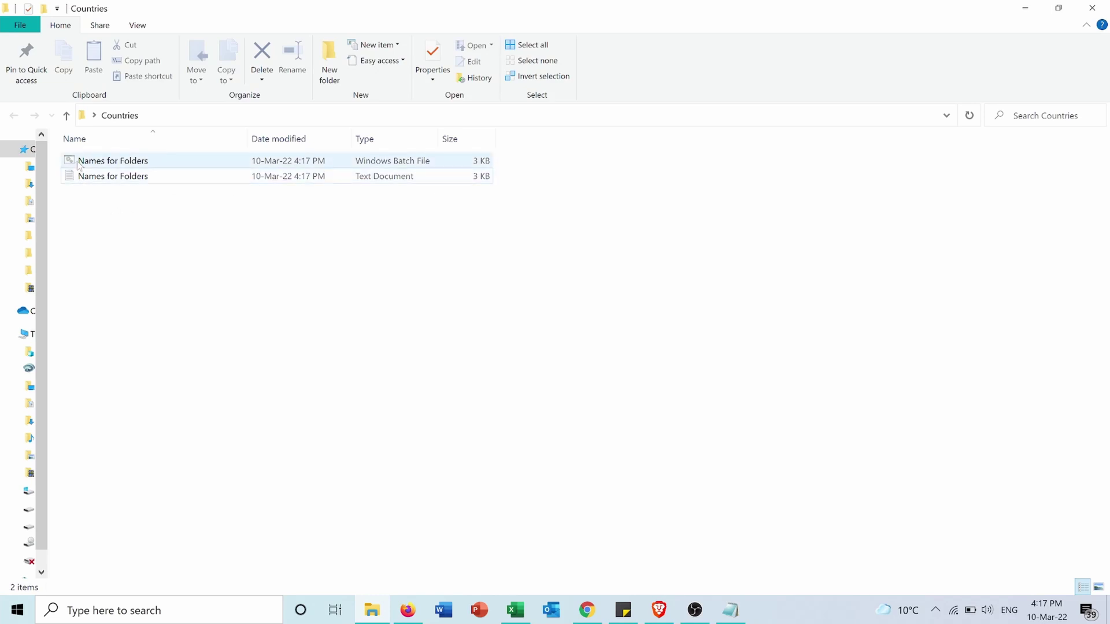
{"action": "double_click", "coordinate": [119, 167]}
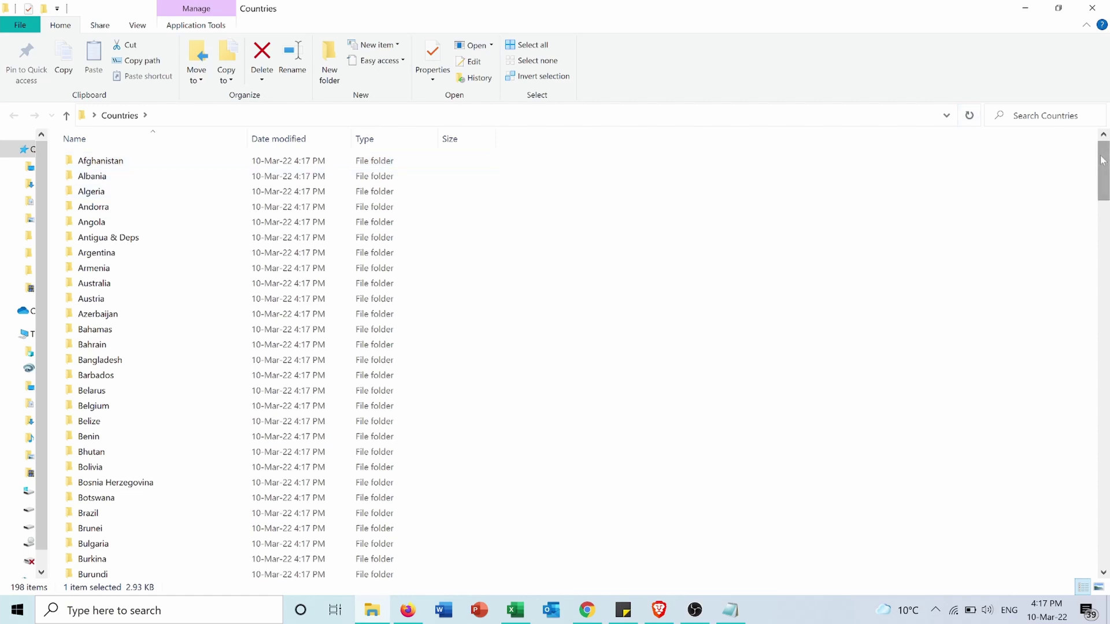
{"action": "left_click_drag", "start_coordinate": [1103, 160], "coordinate": [1103, 532]}
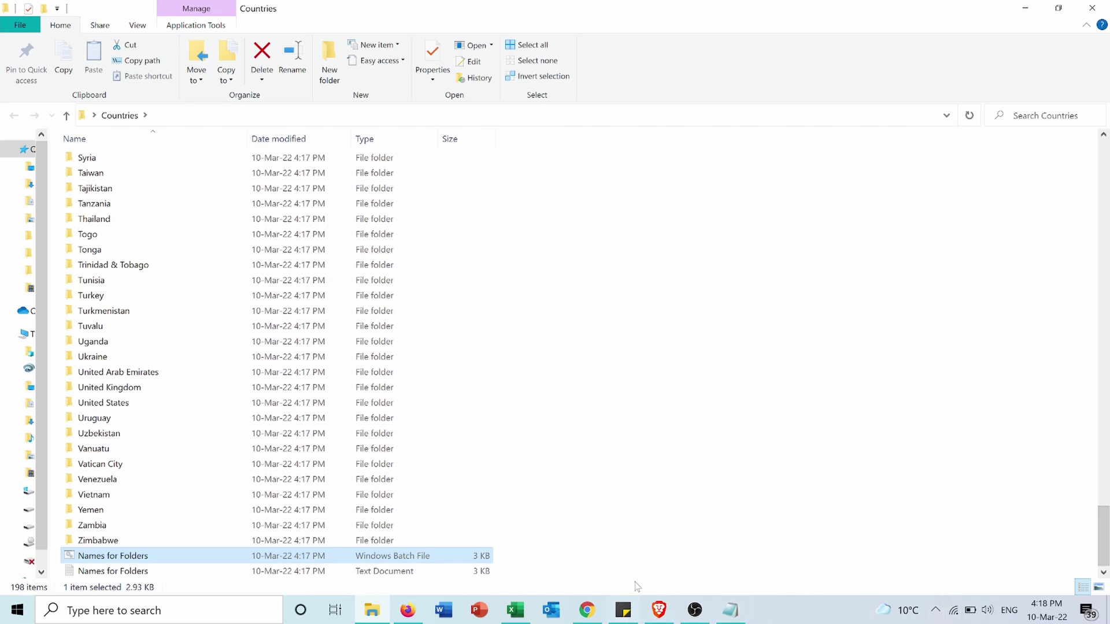
{"action": "left_click_drag", "start_coordinate": [520, 557], "coordinate": [430, 575]}
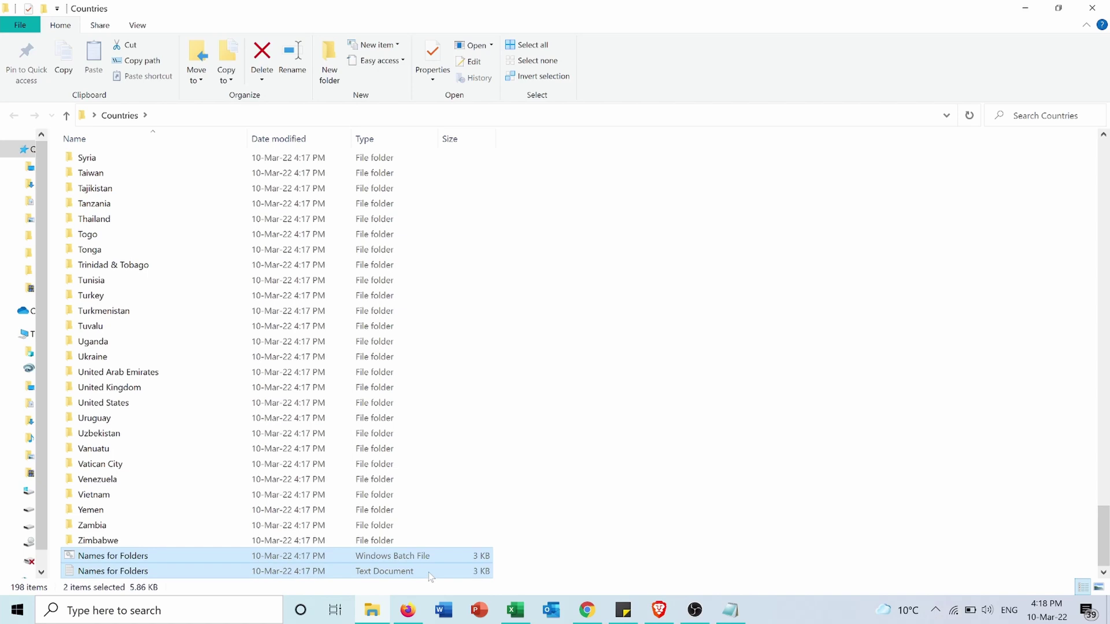